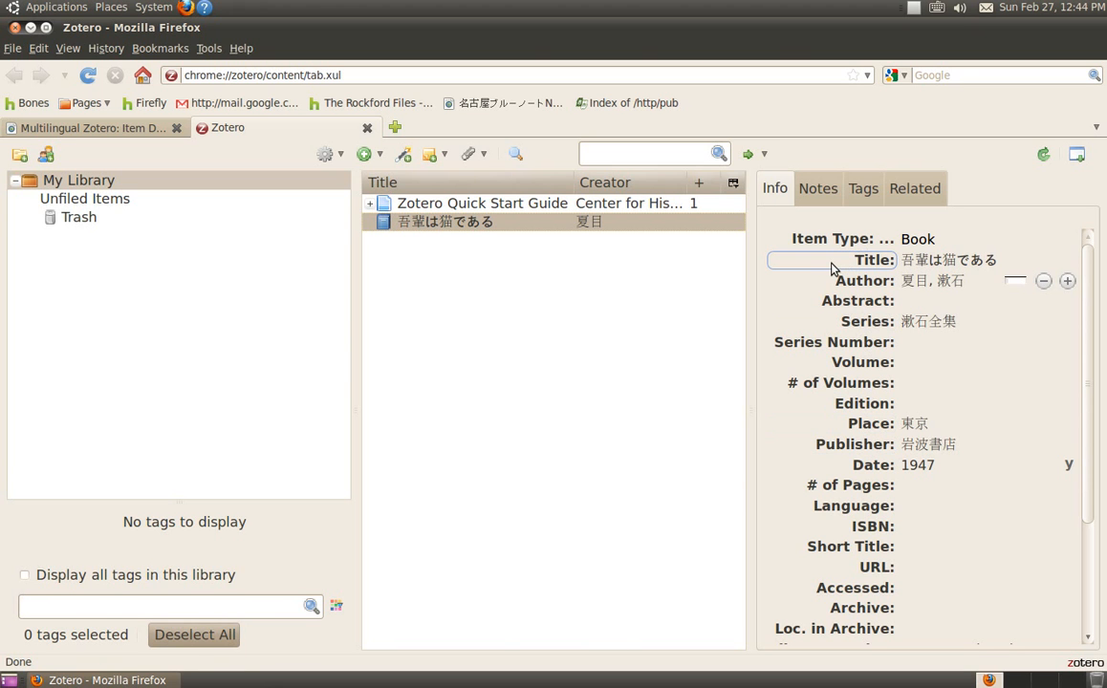
# Add a Roman (ja) variant of the book's title reading "Wagahai ha neko de aru"
pyautogui.click(831, 269)
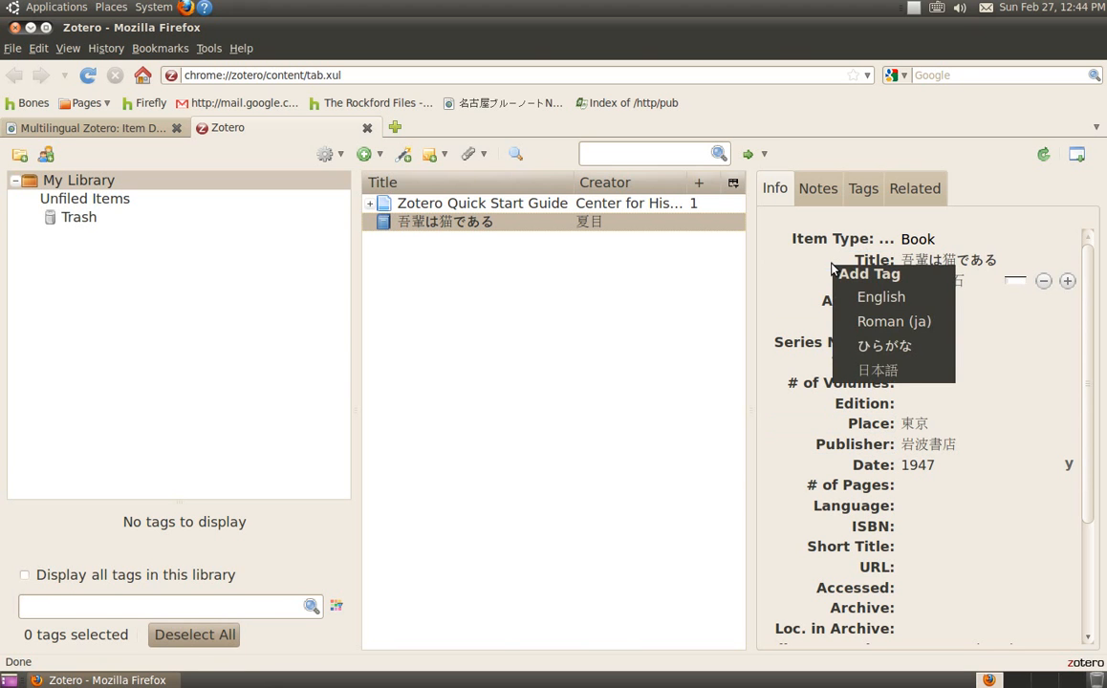
pyautogui.click(890, 322)
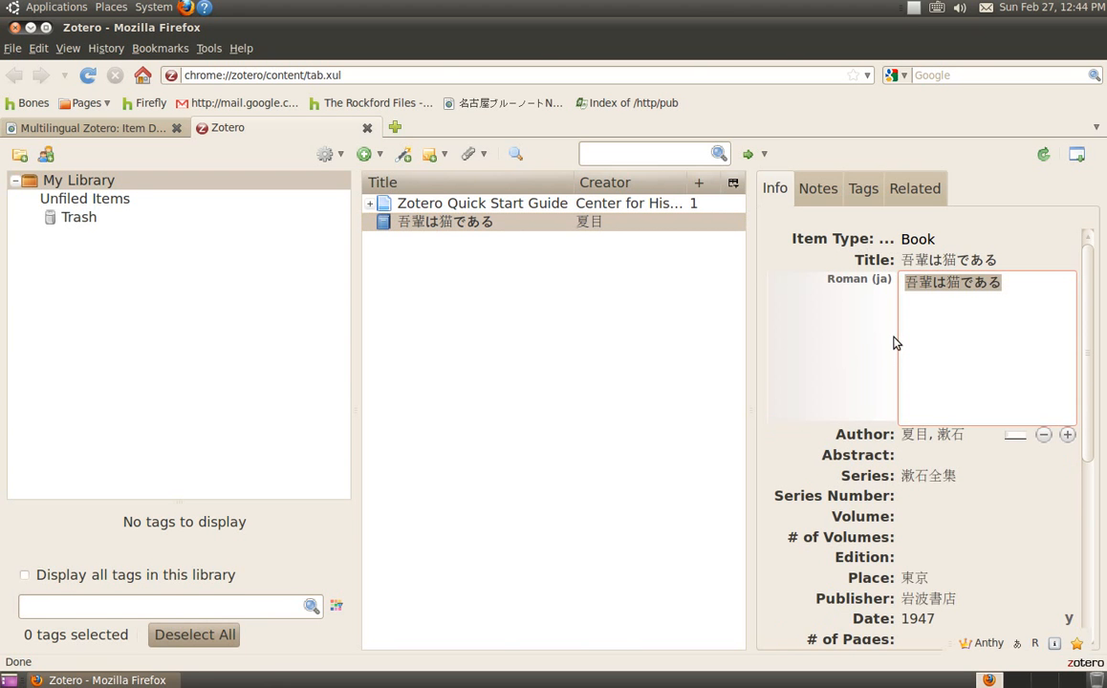
pyautogui.press('BackSpace')
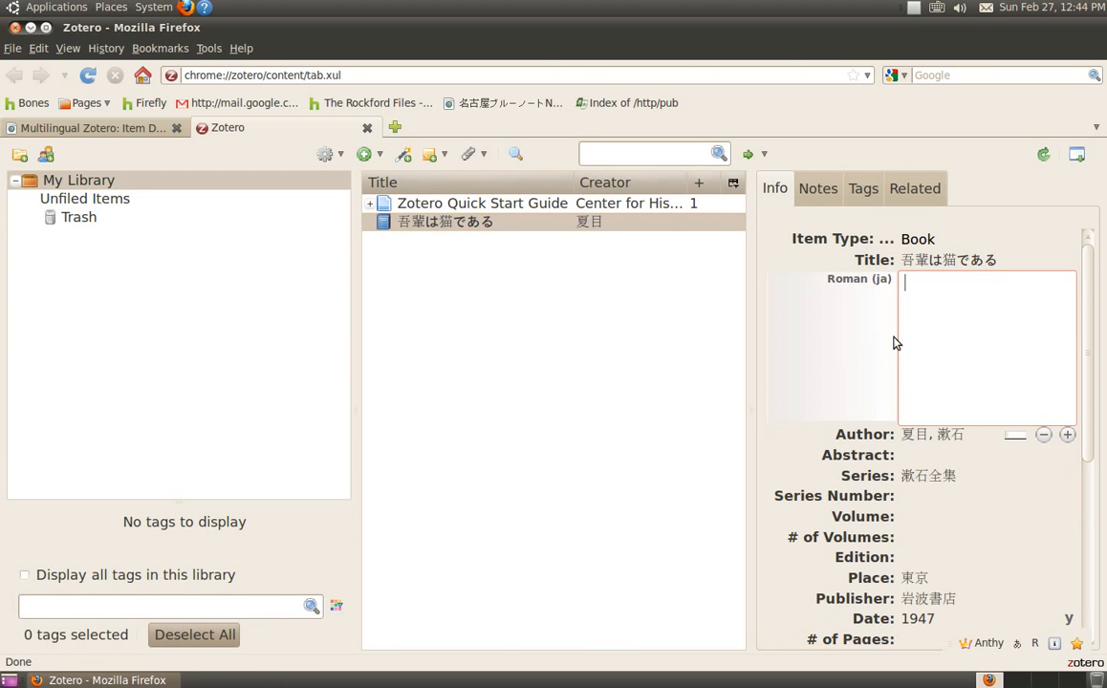
pyautogui.write('Wa')
pyautogui.press('BackSpace')
pyautogui.press('BackSpace')
pyautogui.hotkey('ctrl', 'space')
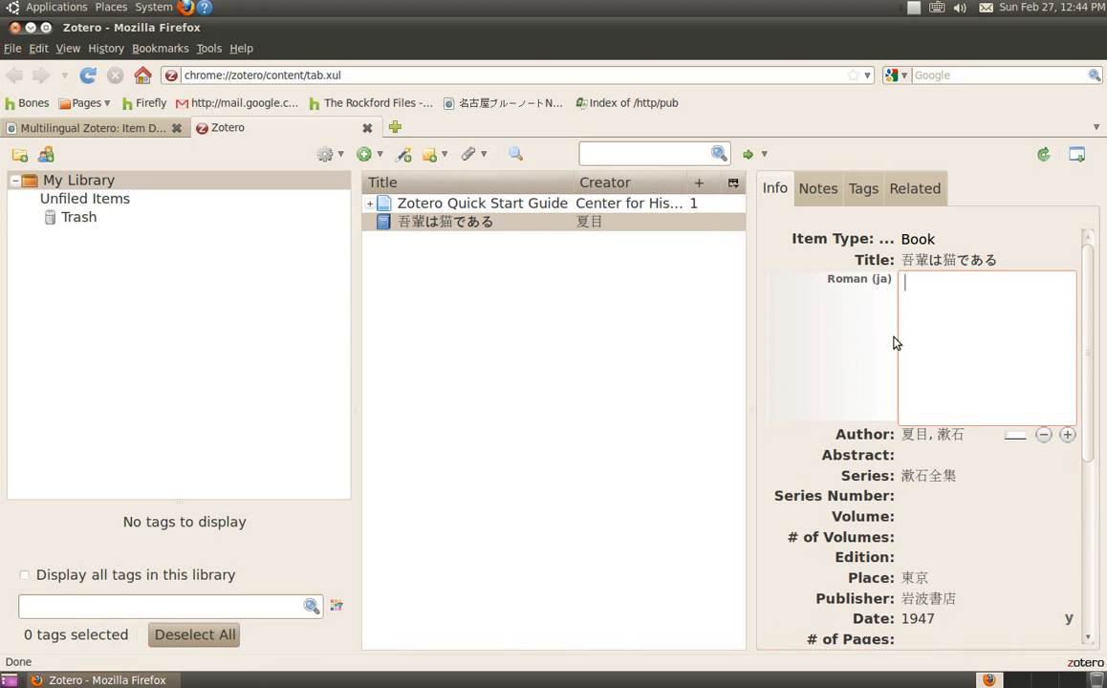
pyautogui.write('Wagahai ha nek')
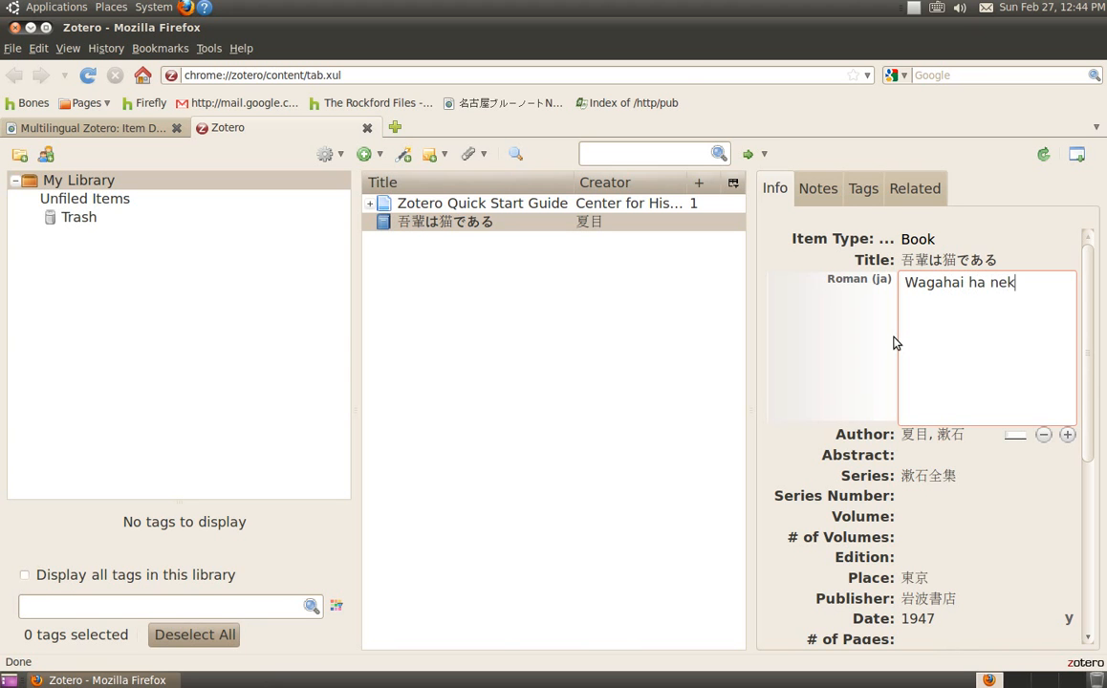
pyautogui.write('o de aru')
pyautogui.press('Return')
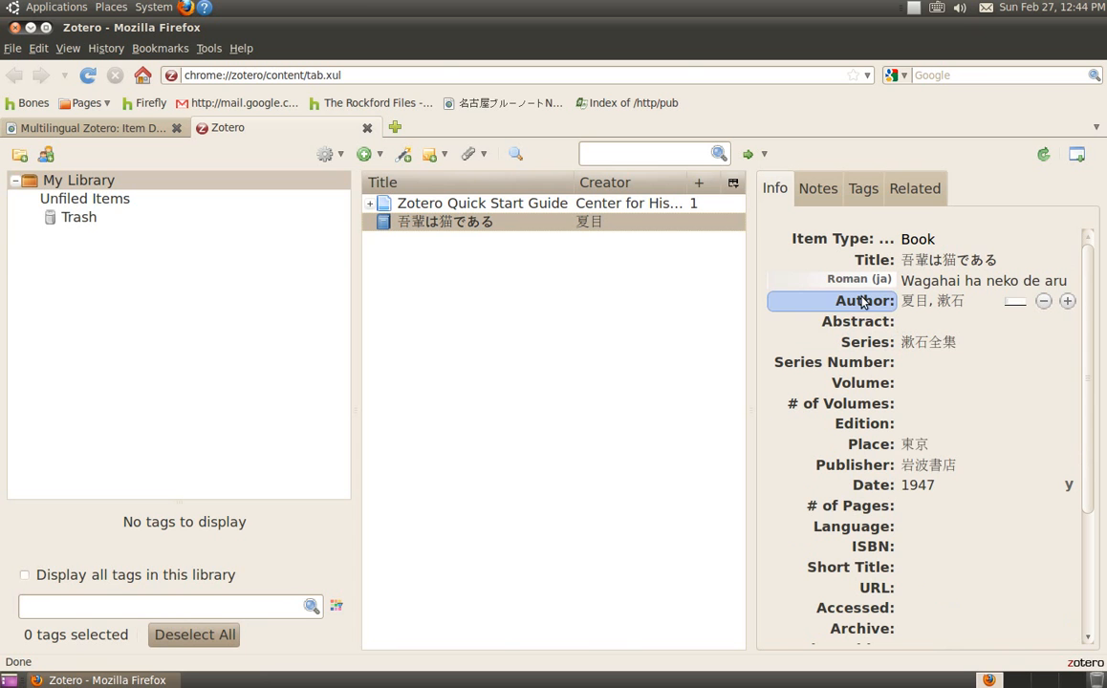
# Add a Roman (ja) variant of the series name reading "Sōseki zenshū", with macrons on the long vowels
pyautogui.click(872, 347)
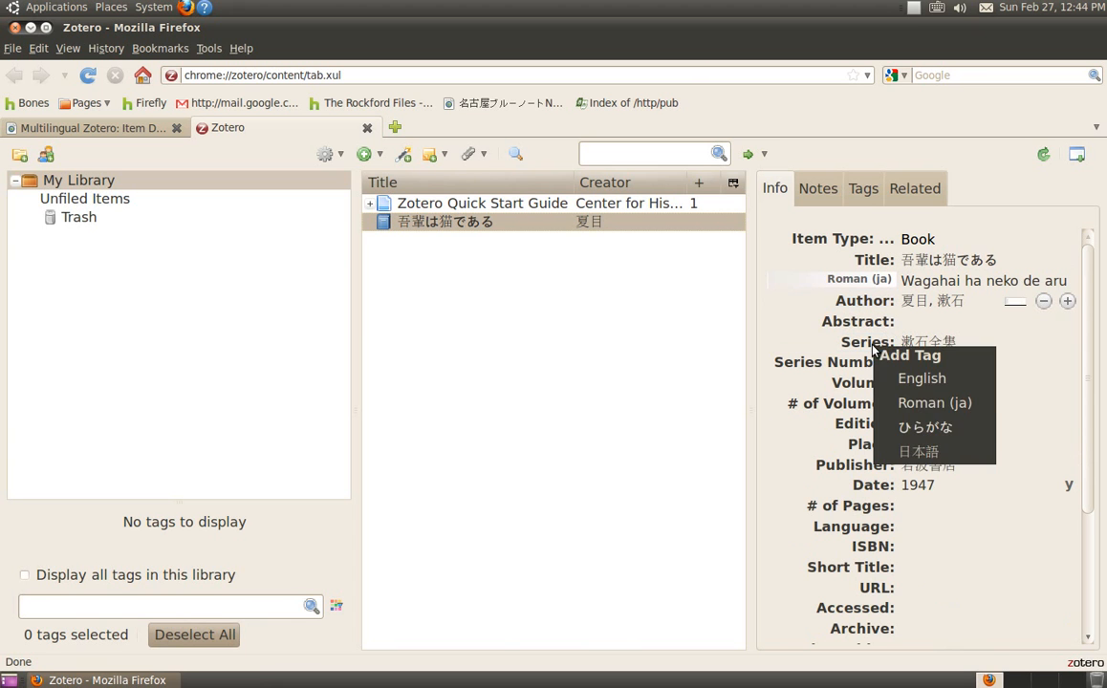
pyautogui.click(923, 404)
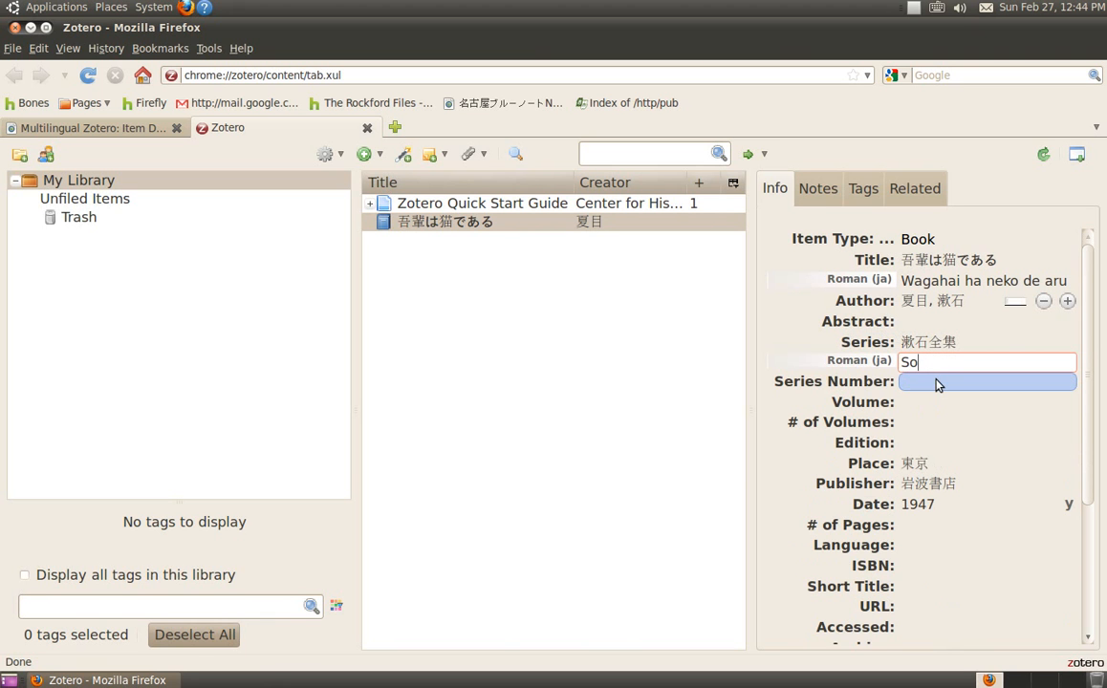
pyautogui.hotkey('ctrl', 'space')
pyautogui.press('alt+Shift_L')
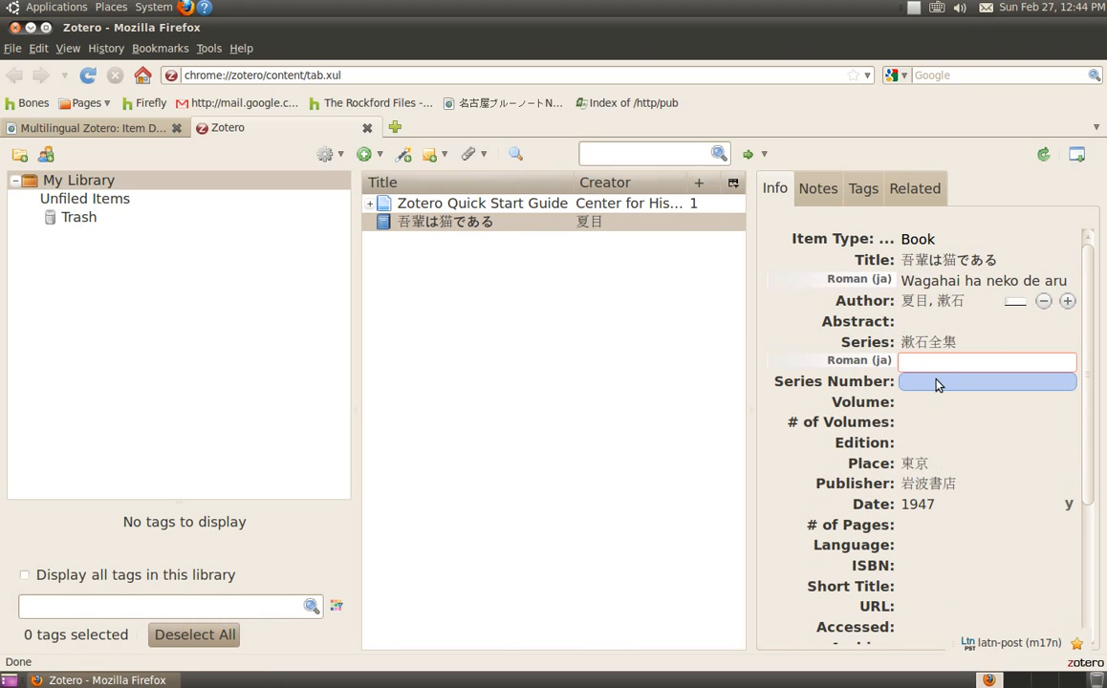
pyautogui.write('Sōseki zenshū')
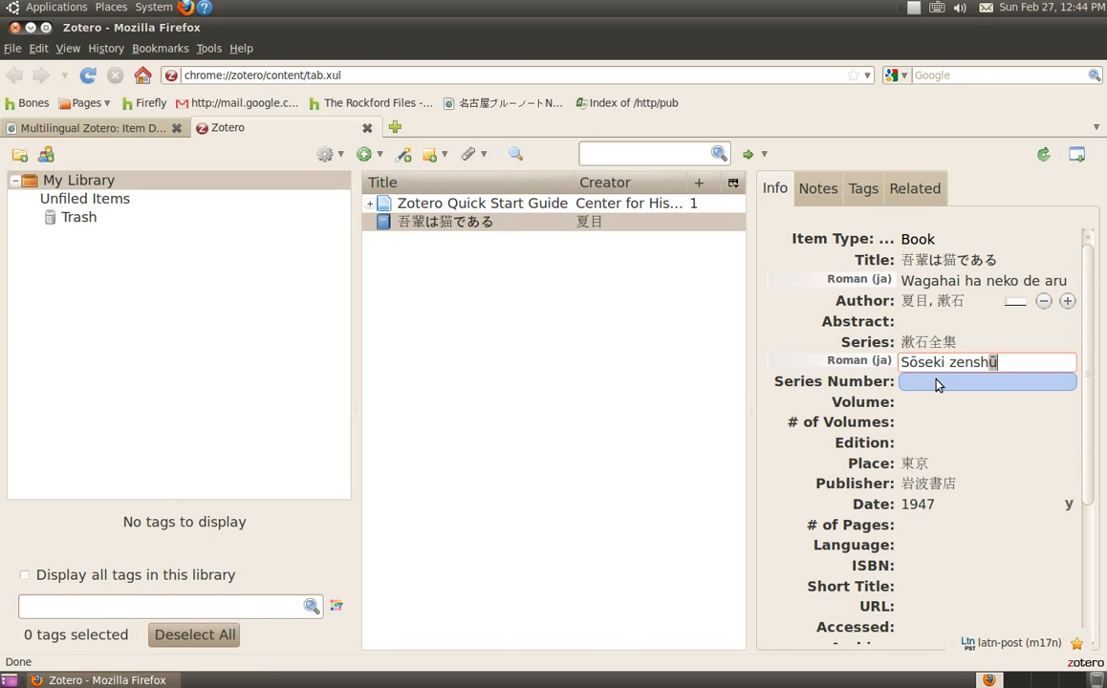
pyautogui.press('Return')
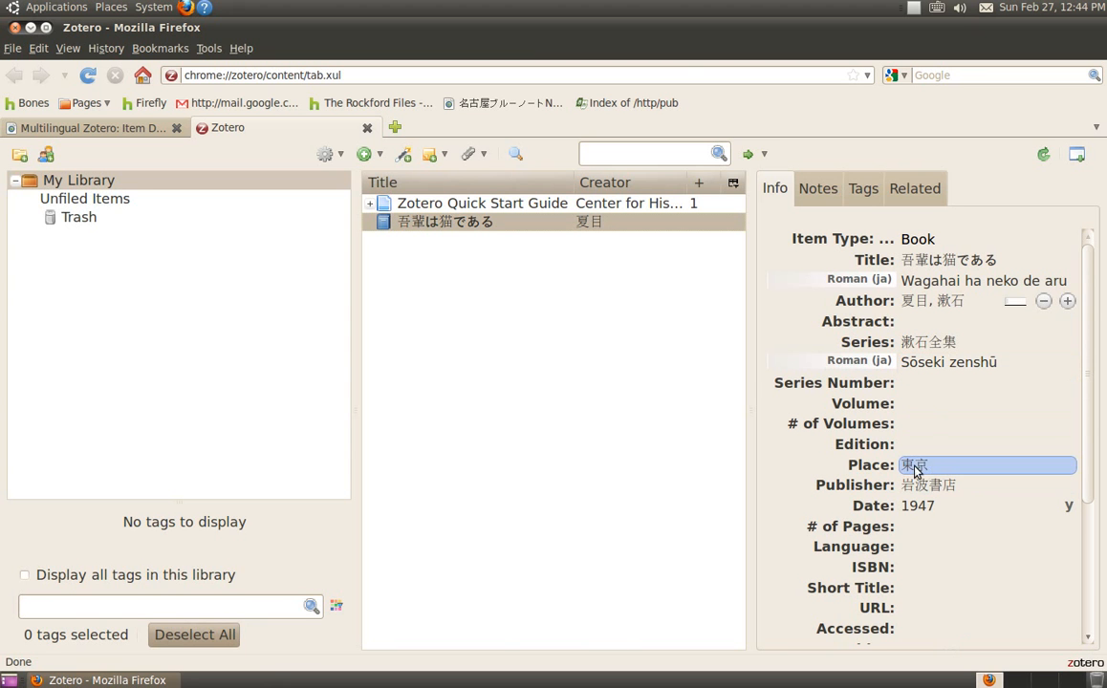
# Add a Roman (ja) variant of the publication place reading "Tōkyō"
pyautogui.click(878, 466)
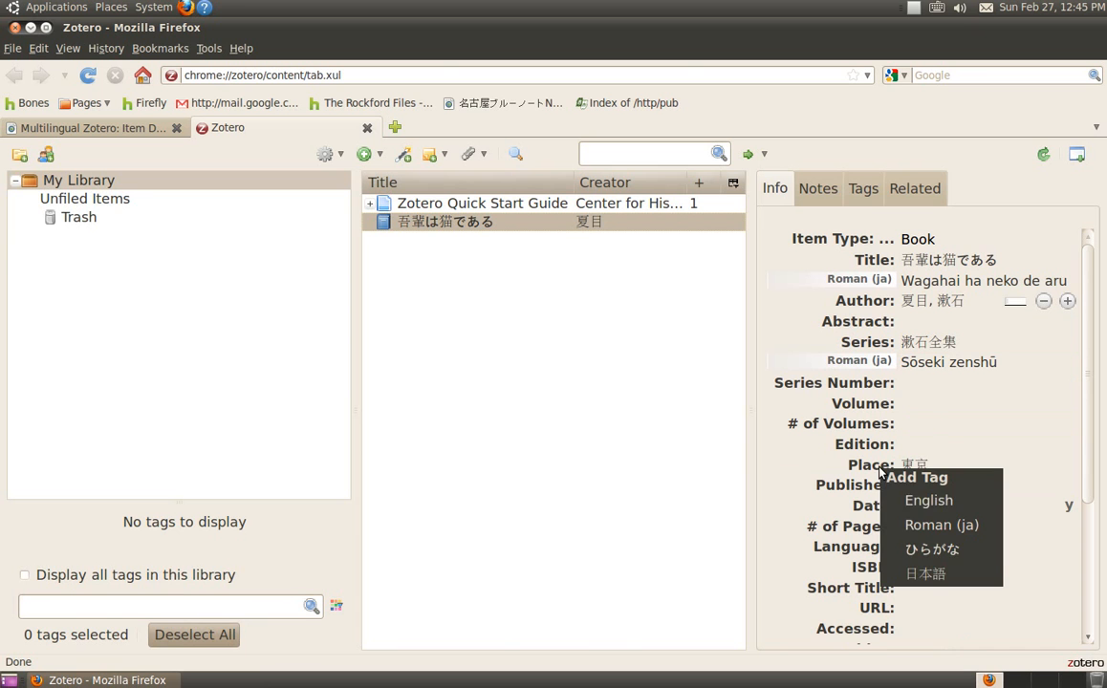
pyautogui.click(917, 526)
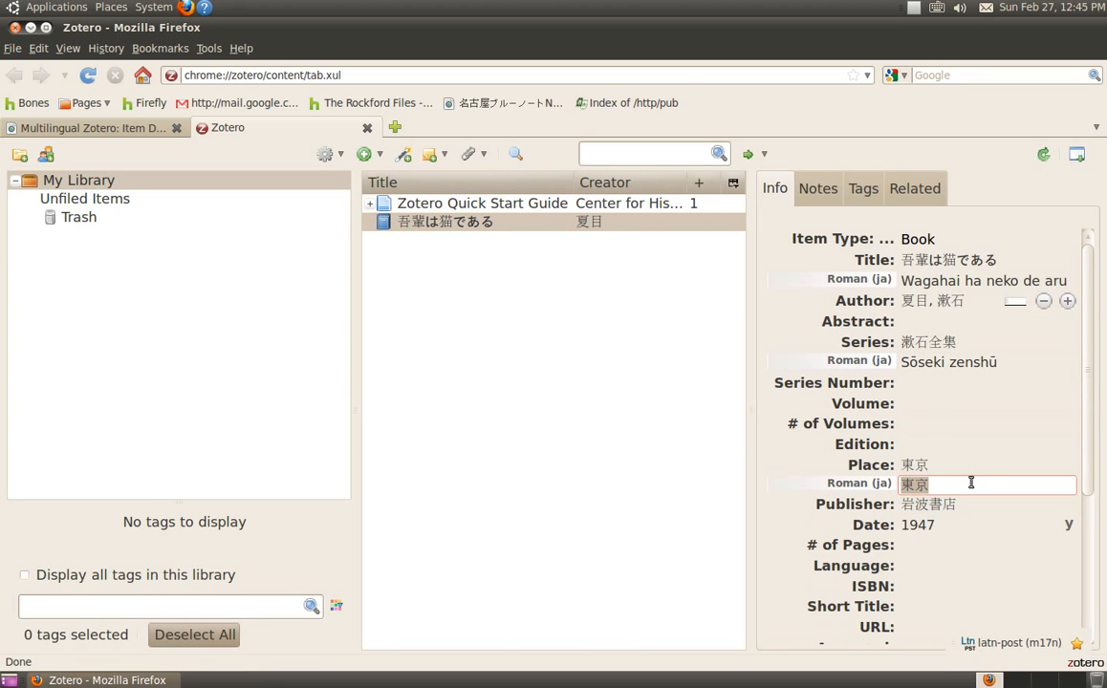
pyautogui.write('Tōkyō')
pyautogui.press('Return')
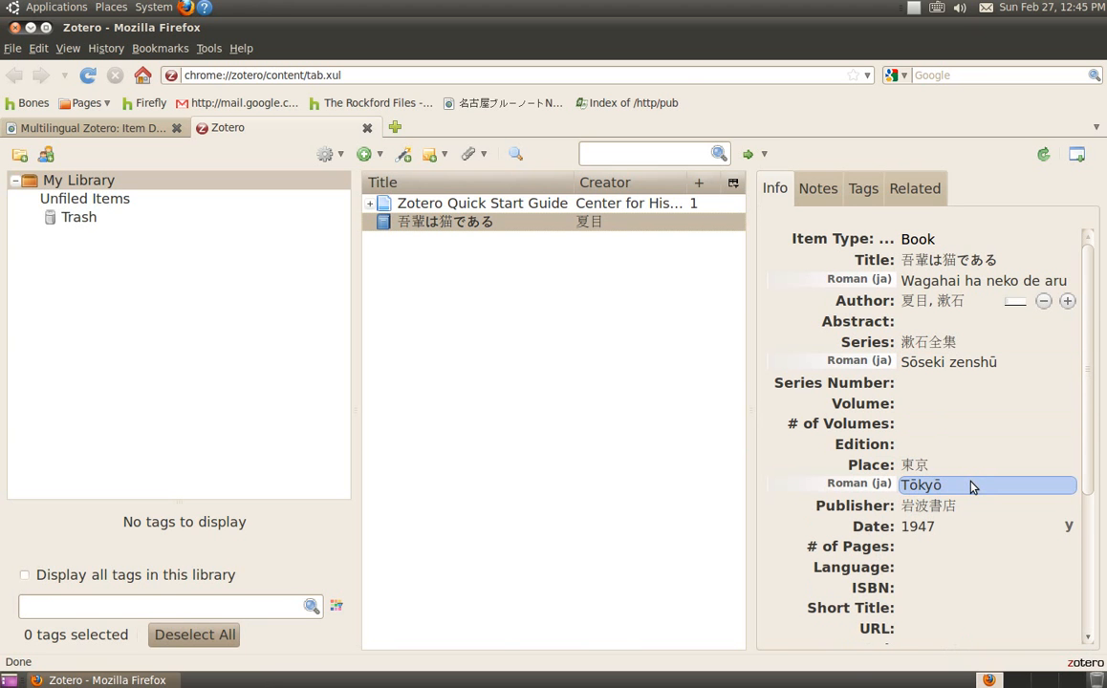
# Add a Roman (ja) variant of the publisher reading "Iwanami shōten"
pyautogui.click(863, 507)
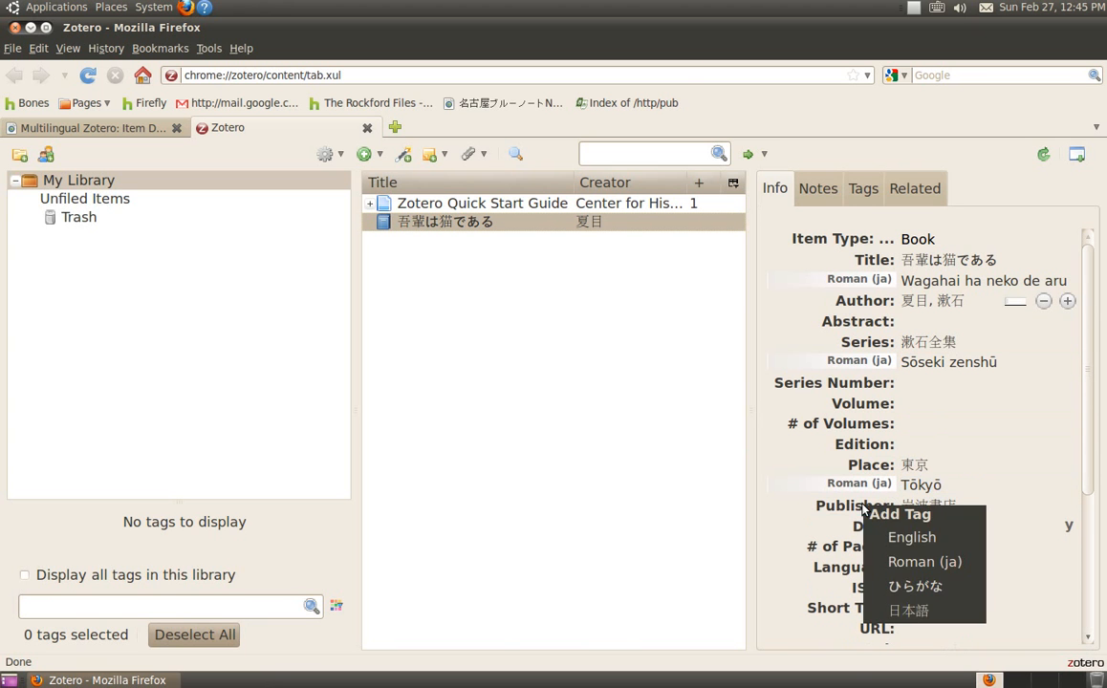
pyautogui.click(938, 574)
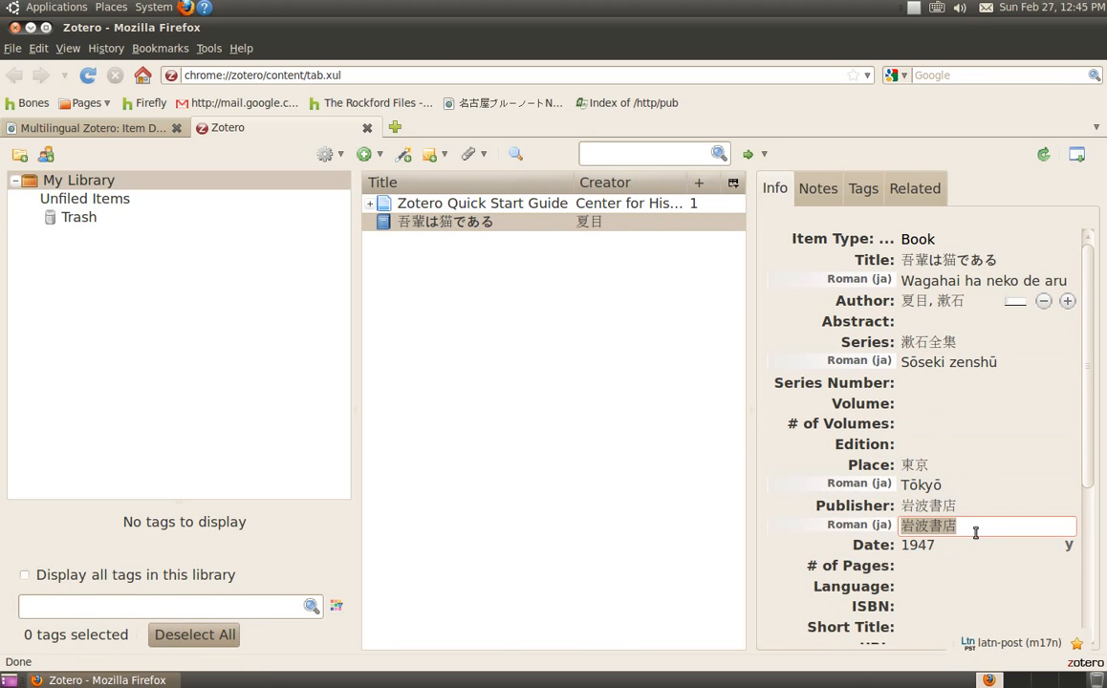
pyautogui.write('I')
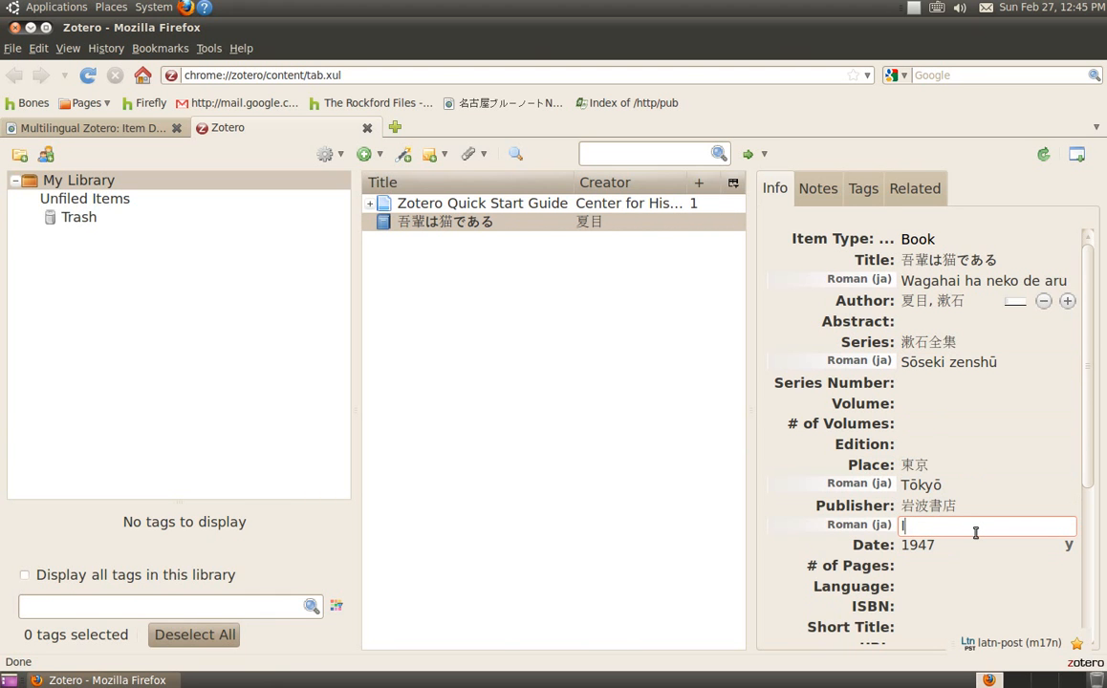
pyautogui.write('wanami shōten')
pyautogui.press('Return')
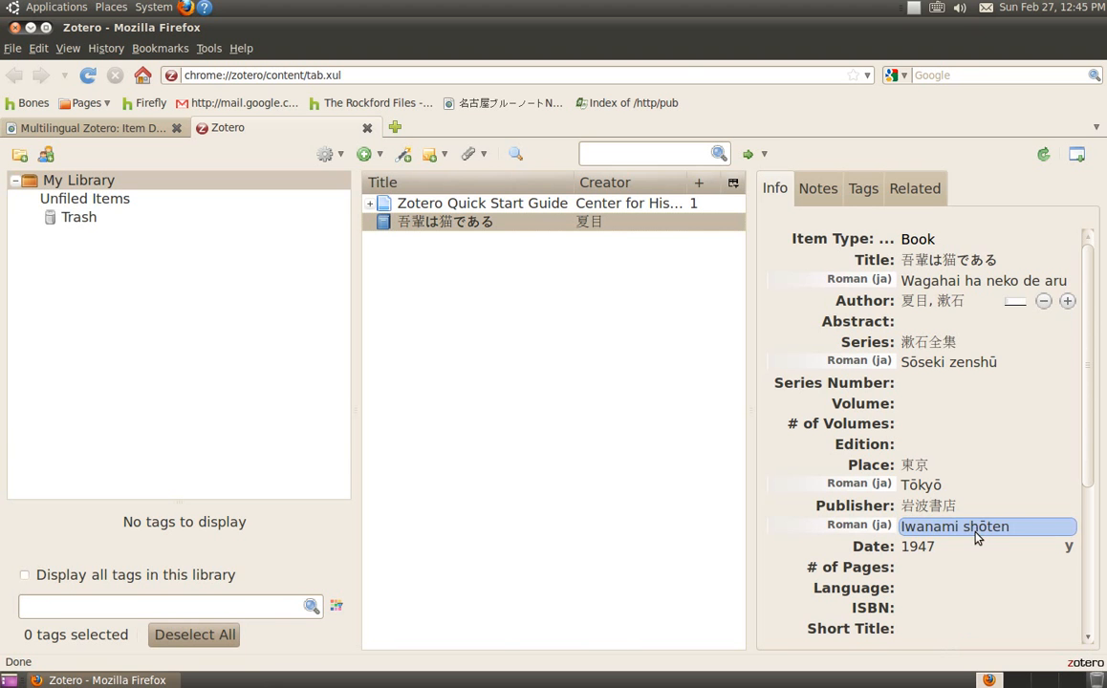
# Add an English variant of the book's title reading "I Am a Cat"
pyautogui.click(874, 264)
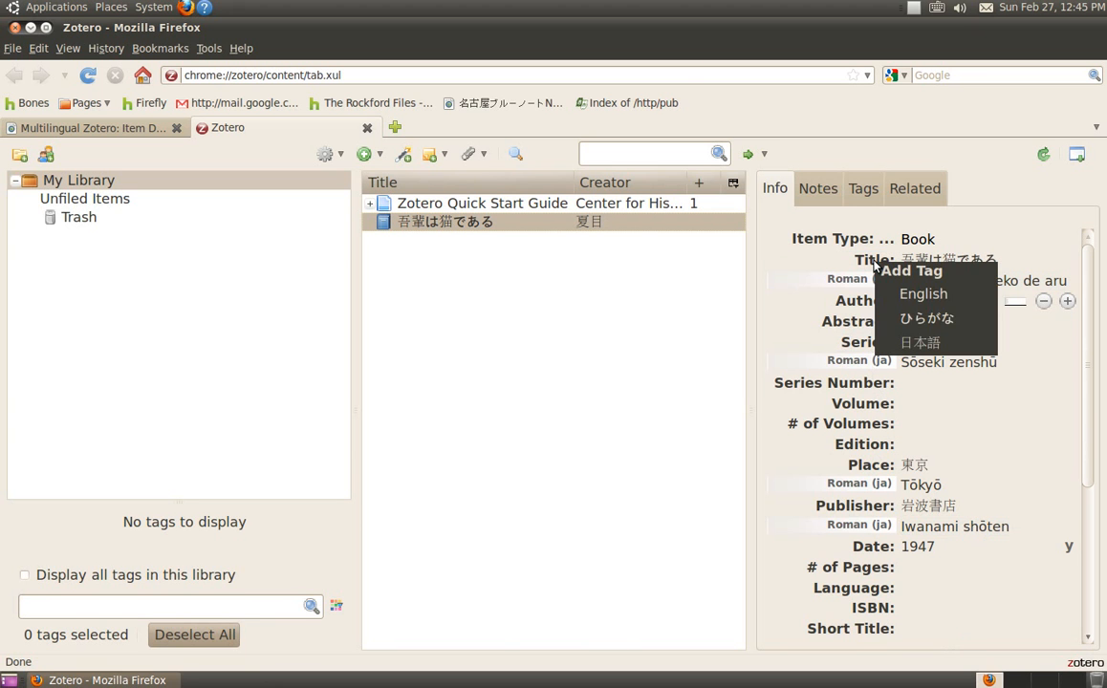
pyautogui.click(911, 295)
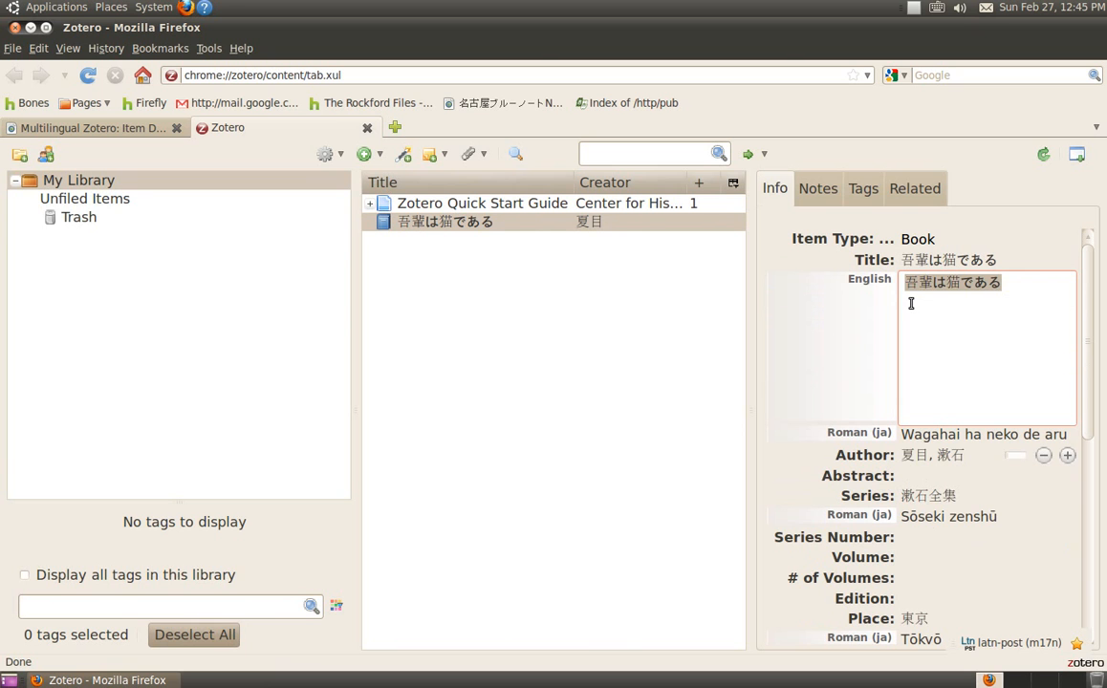
pyautogui.write('I')
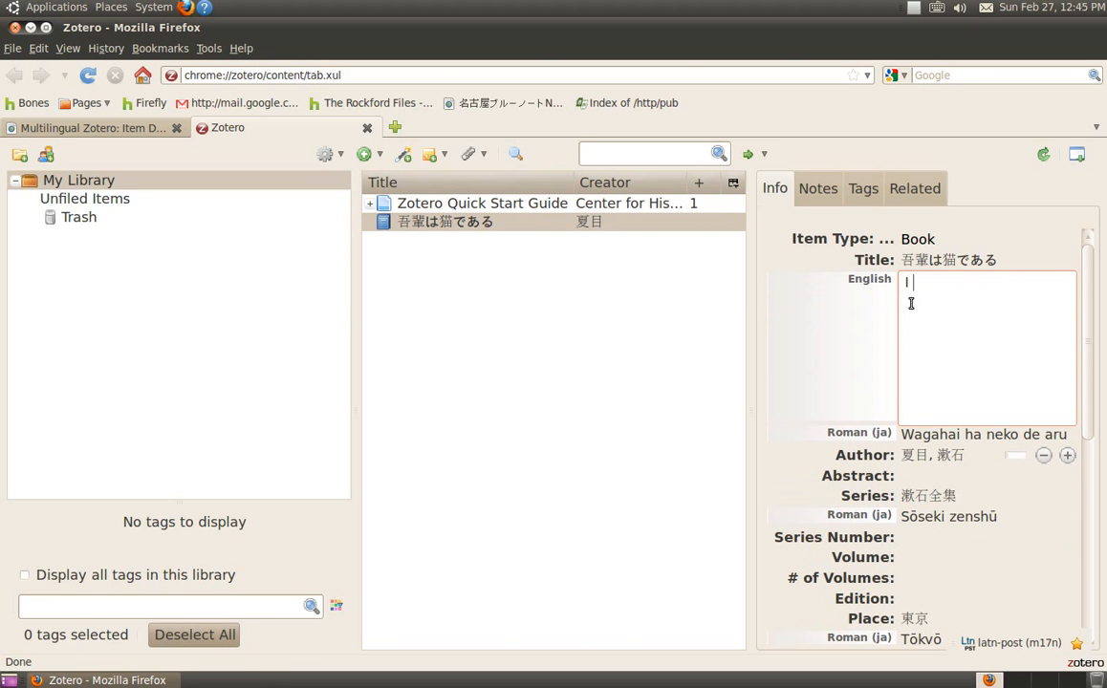
pyautogui.write(' Am a Cat')
pyautogui.press('Tab')
pyautogui.press('Return')
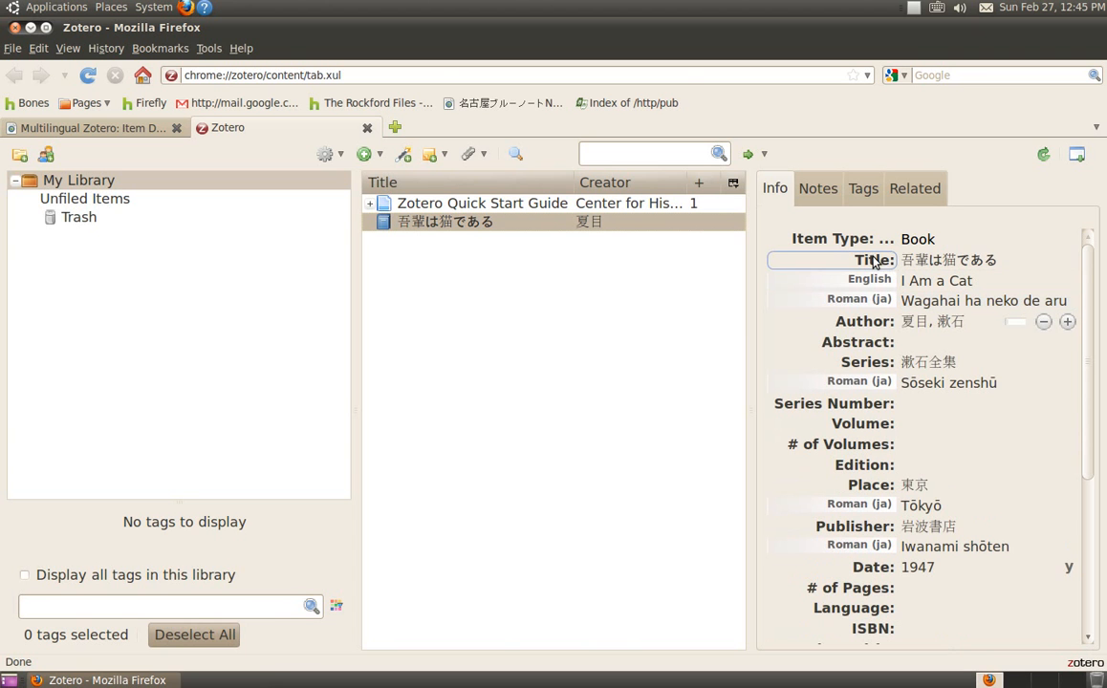
# Add an English variant of the series name reading "Works of Natsume Soseki"
pyautogui.click(870, 368)
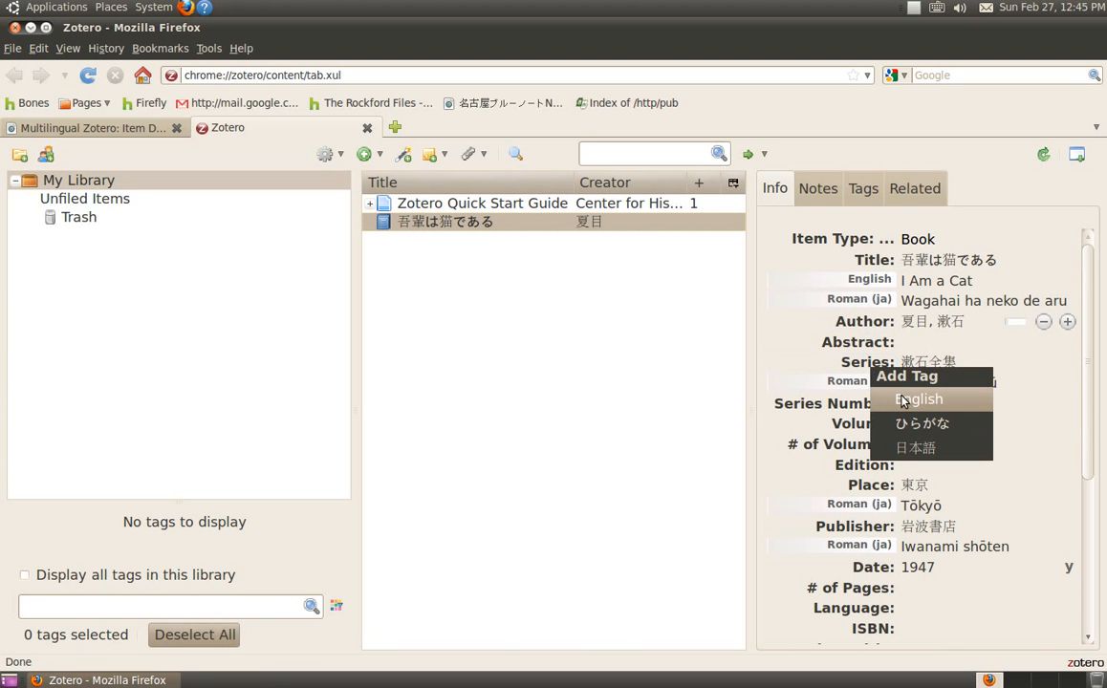
pyautogui.click(902, 400)
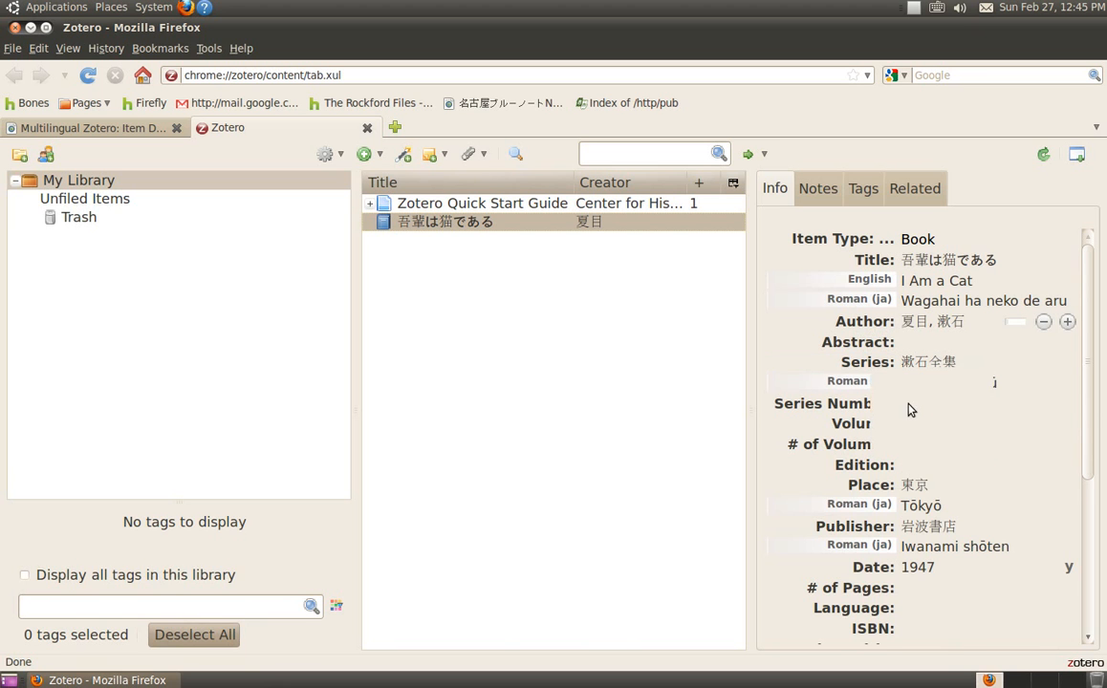
pyautogui.press('BackSpace')
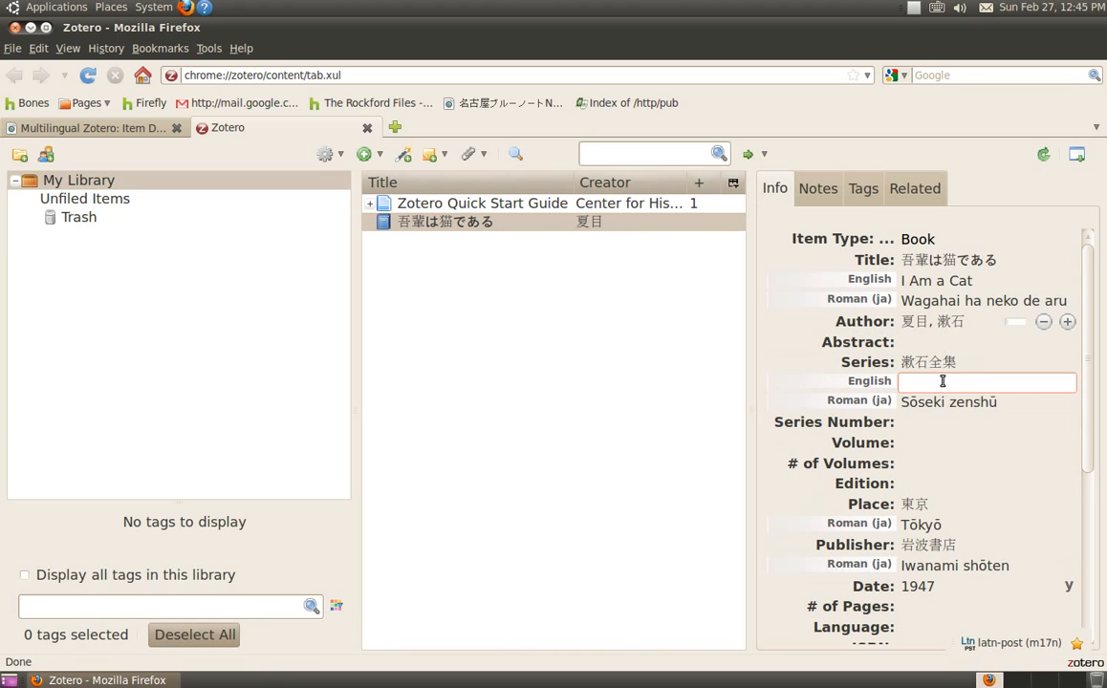
pyautogui.write('Soseki wor')
pyautogui.press('BackSpace')
pyautogui.press('BackSpace')
pyautogui.press('BackSpace')
pyautogui.press('BackSpace')
pyautogui.press('BackSpace')
pyautogui.press('BackSpace')
pyautogui.press('BackSpace')
pyautogui.press('BackSpace')
pyautogui.press('BackSpace')
pyautogui.press('BackSpace')
pyautogui.write('Works of Natsume ')
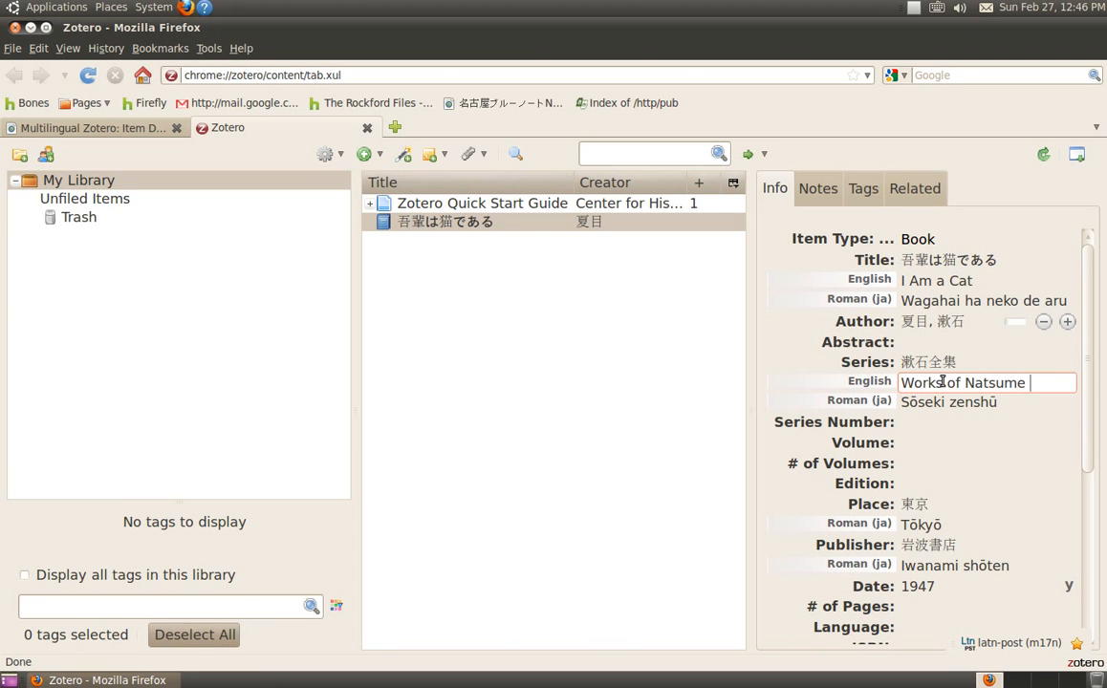
pyautogui.write('Soseki')
pyautogui.press('Return')
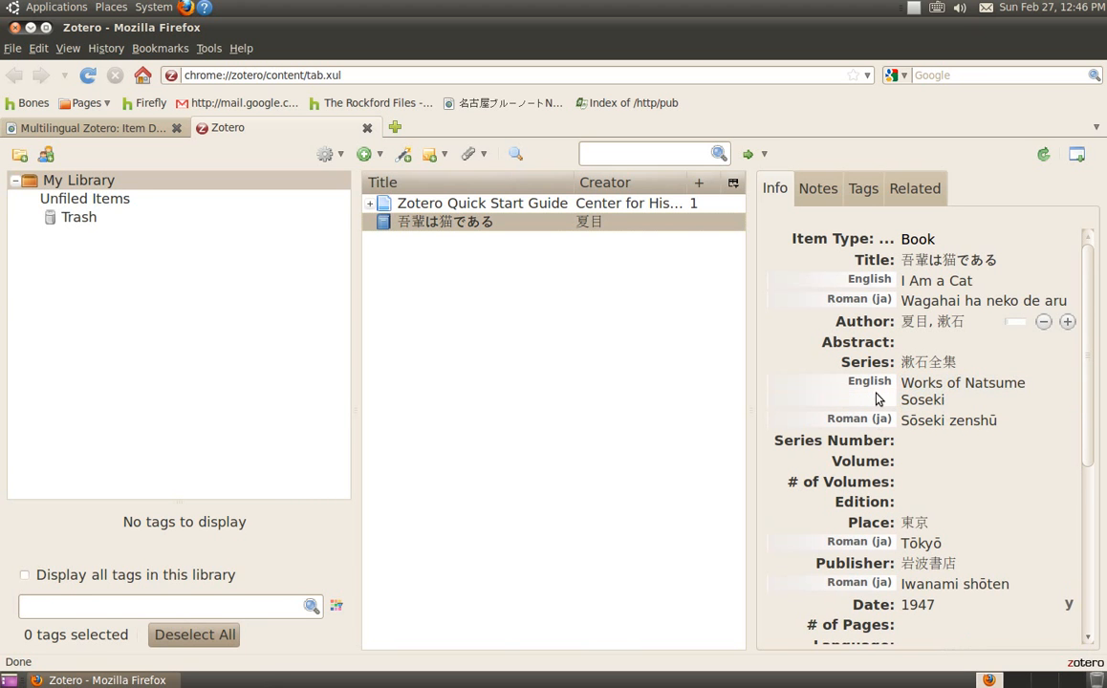
# Add an English variant of the publication place reading "Tokyo"
pyautogui.scroll(-1, 903, 411)
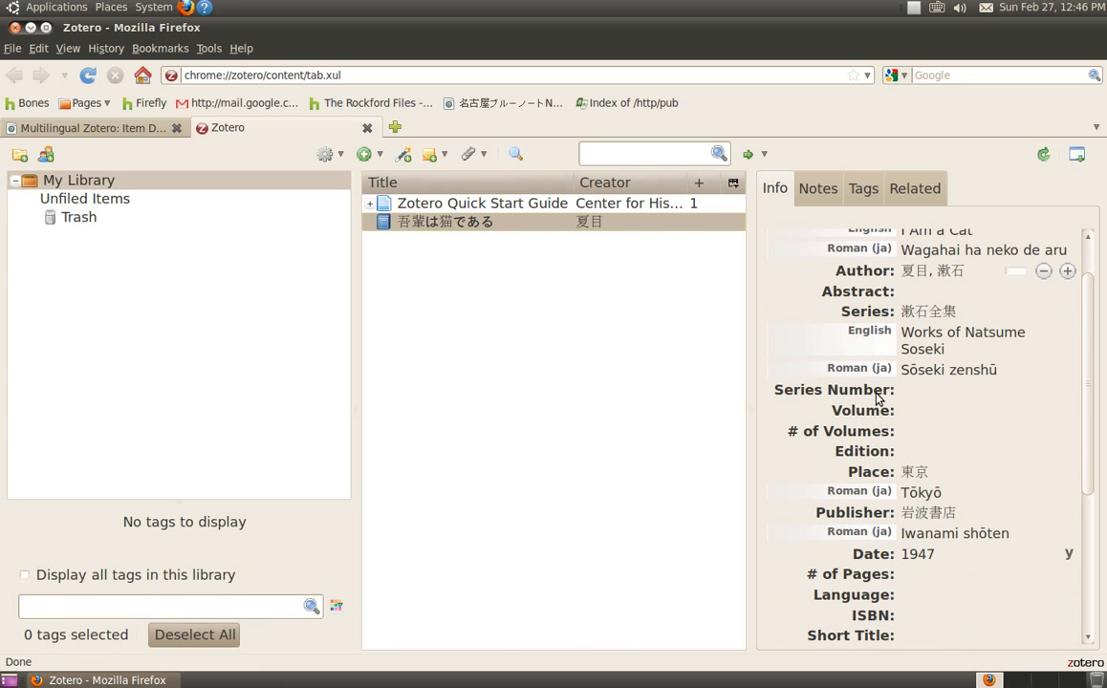
pyautogui.click(882, 479)
pyautogui.click(928, 510)
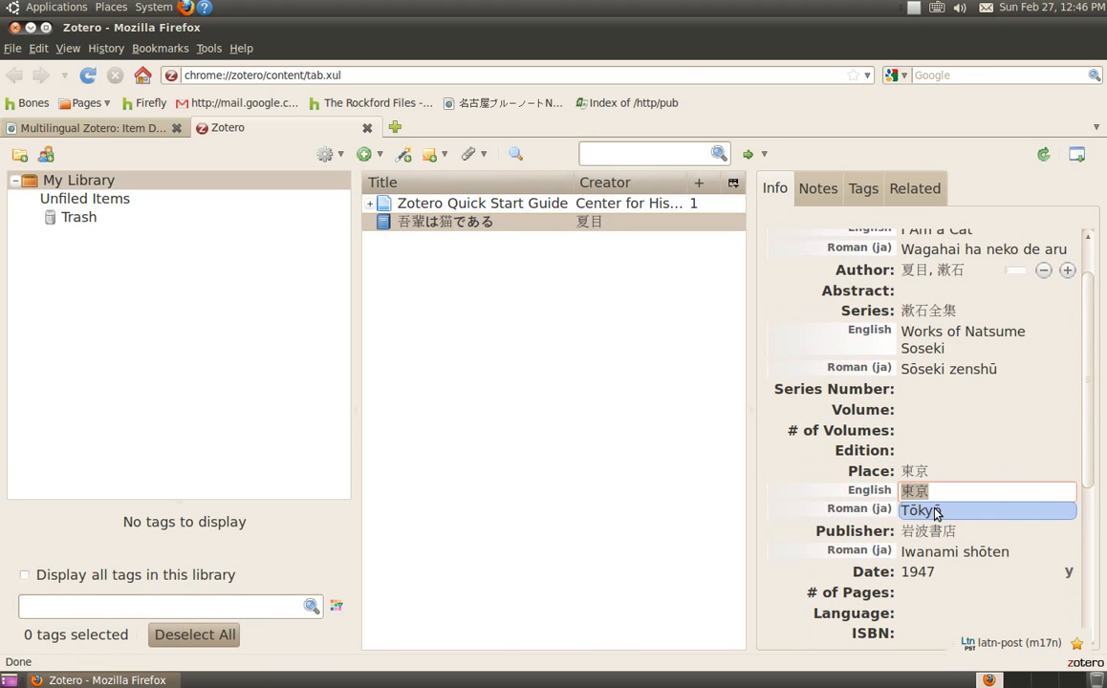
pyautogui.write('Tokyo')
pyautogui.press('Return')
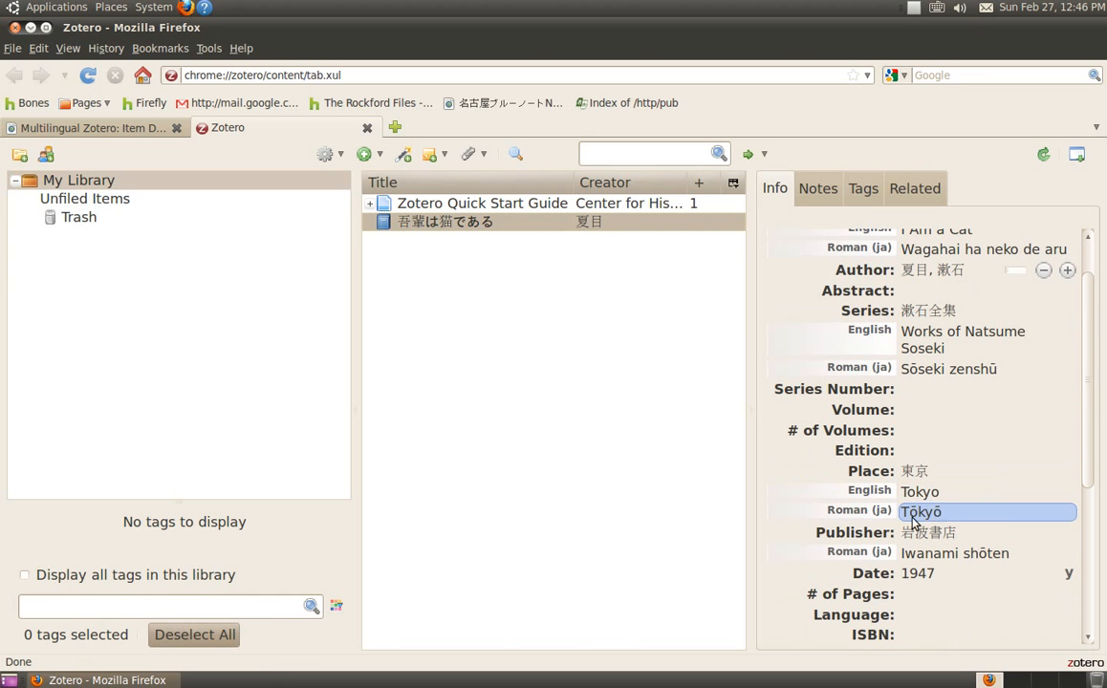
# Add an English variant of the publisher reading "Iwanami"
pyautogui.click(865, 533)
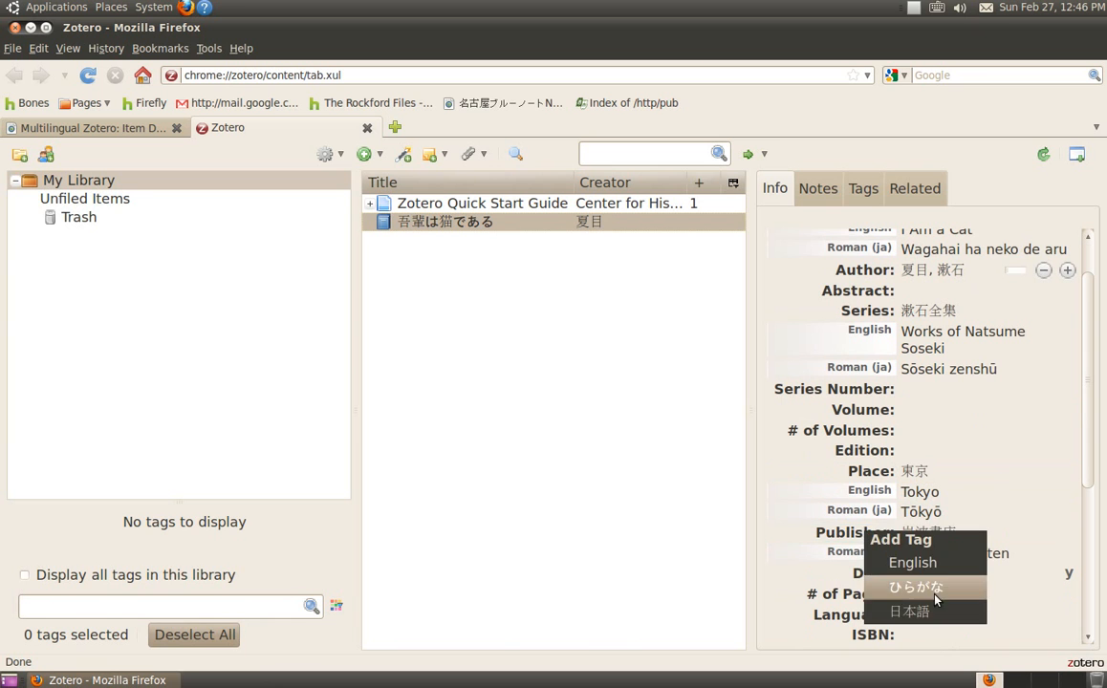
pyautogui.click(920, 564)
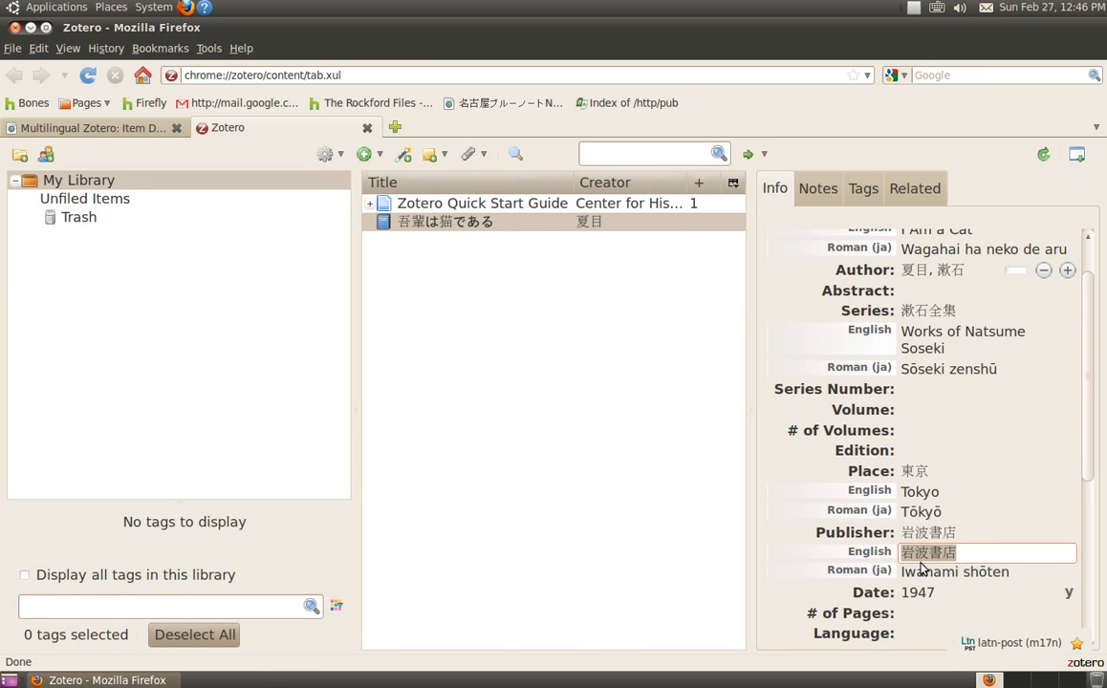
pyautogui.write('Iwanami')
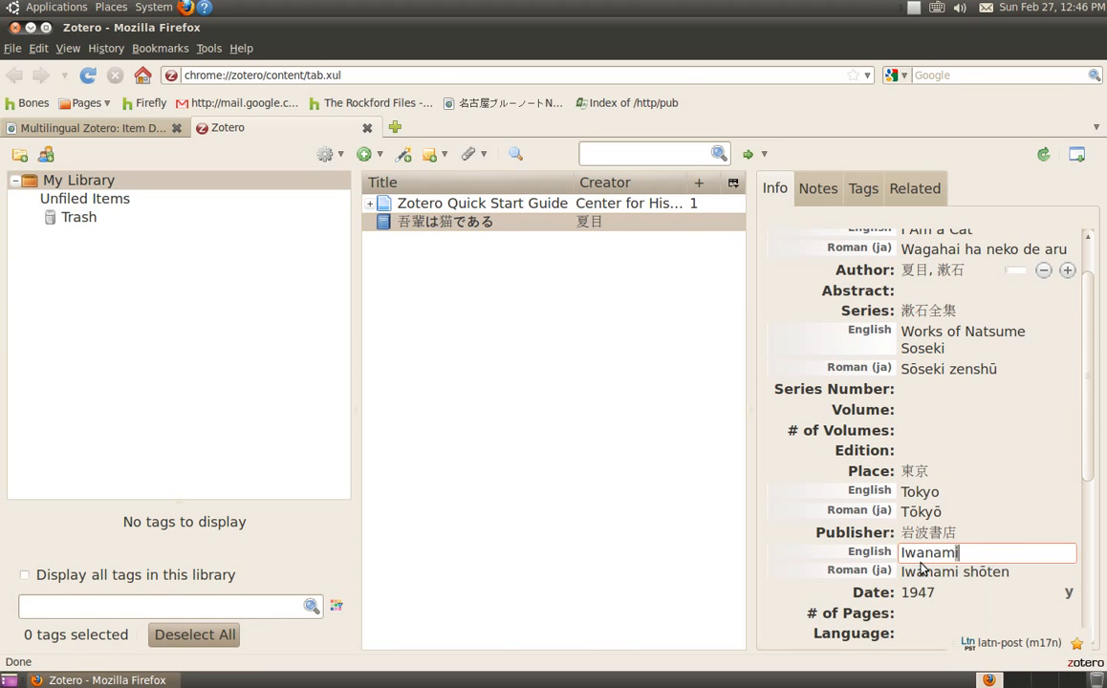
pyautogui.press('Return')
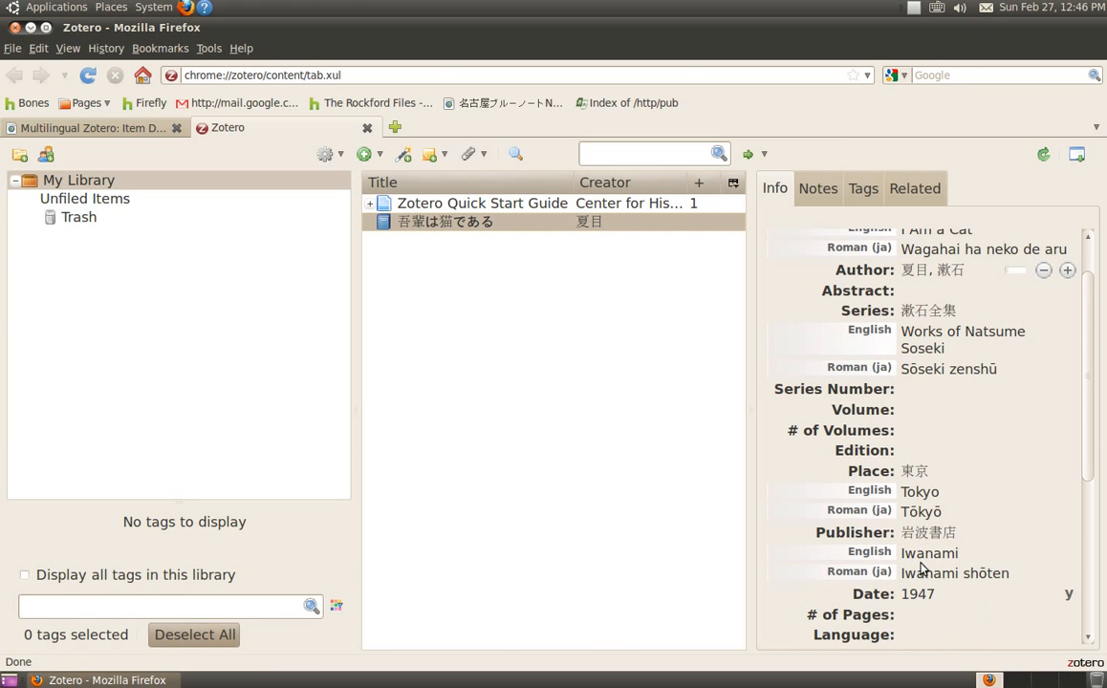
pyautogui.scroll(2, 868, 277)
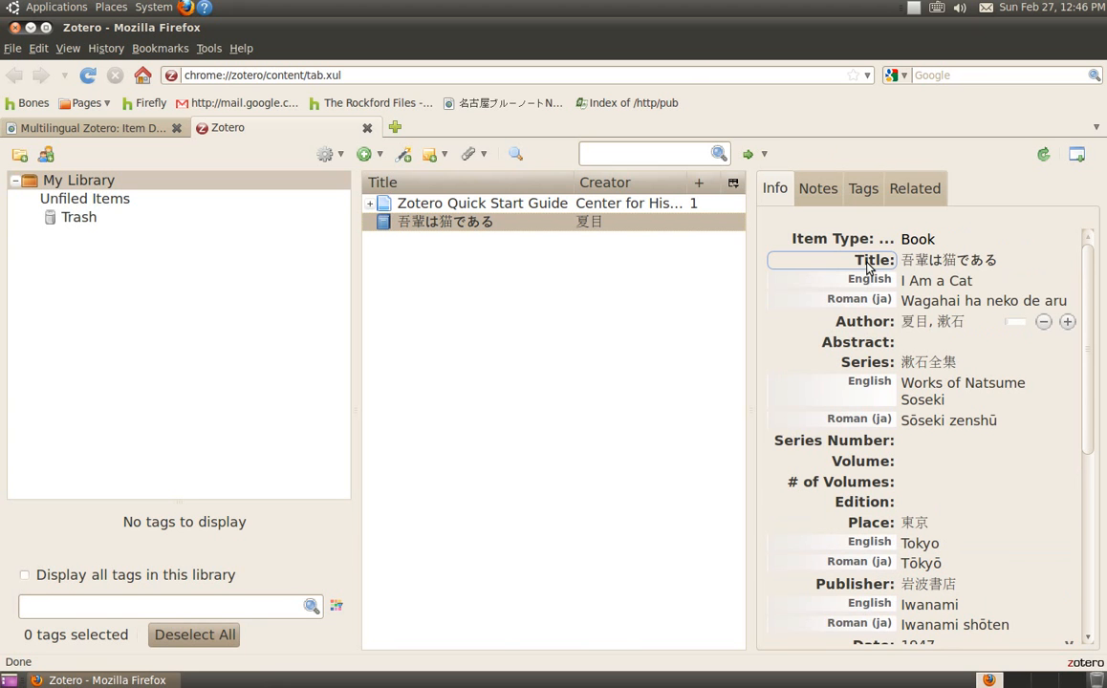
# Add a hiragana variant of the book's title reading "わがはいはねこである"
pyautogui.click(868, 268)
pyautogui.click(916, 297)
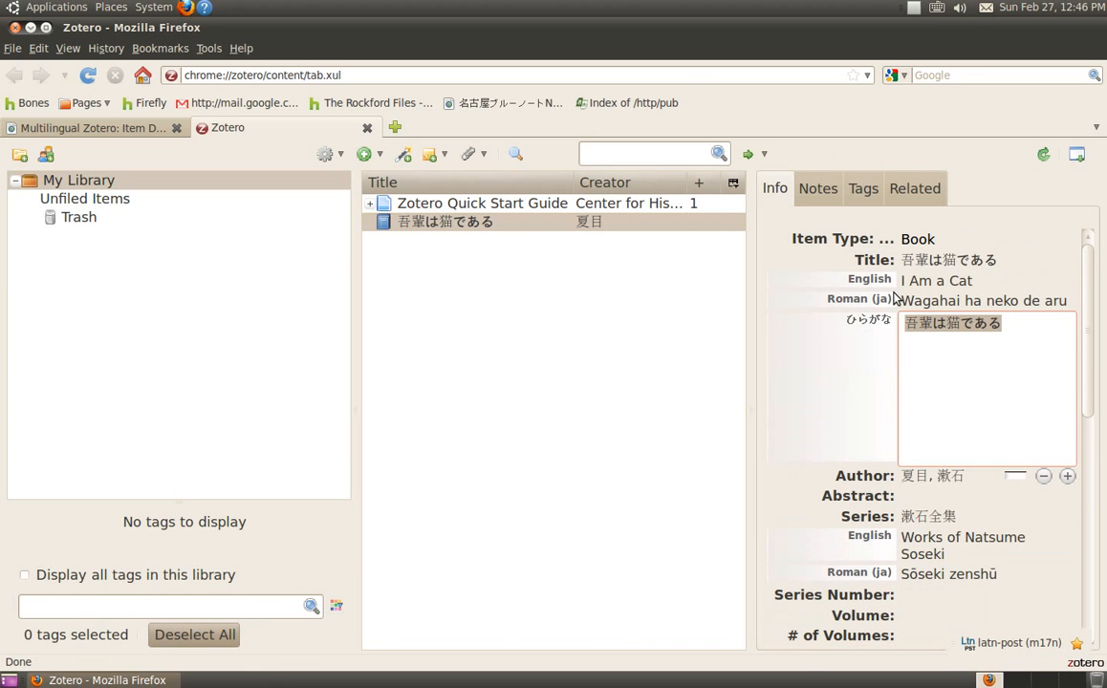
pyautogui.hotkey('ctrl', 'space')
pyautogui.write('w')
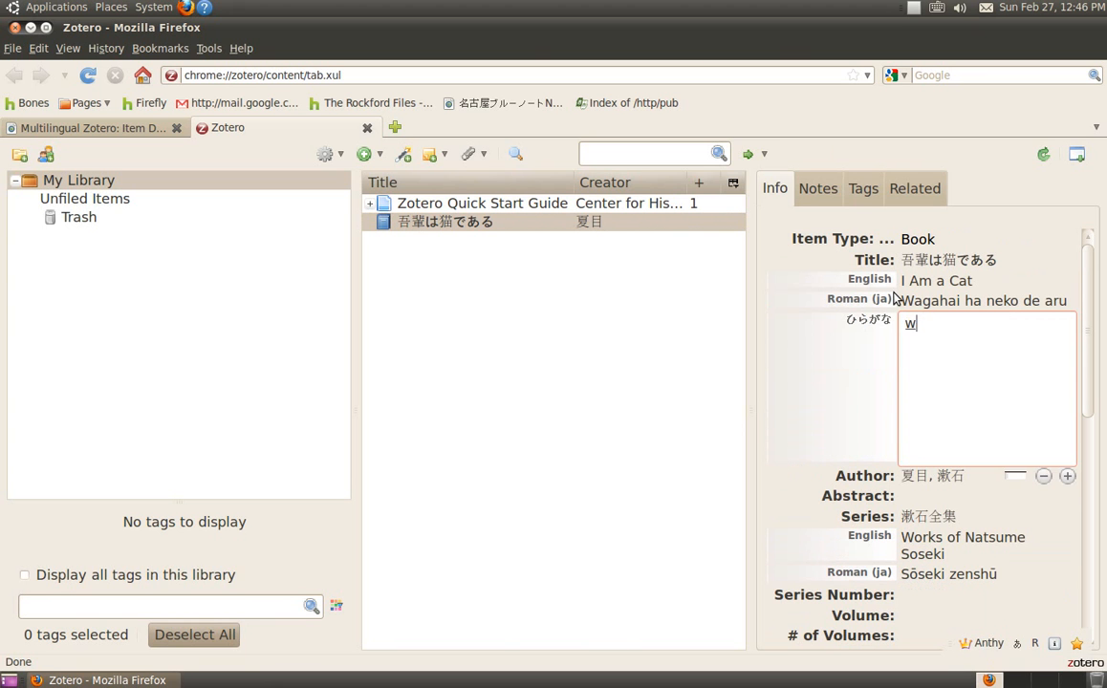
pyautogui.write('agahaihane')
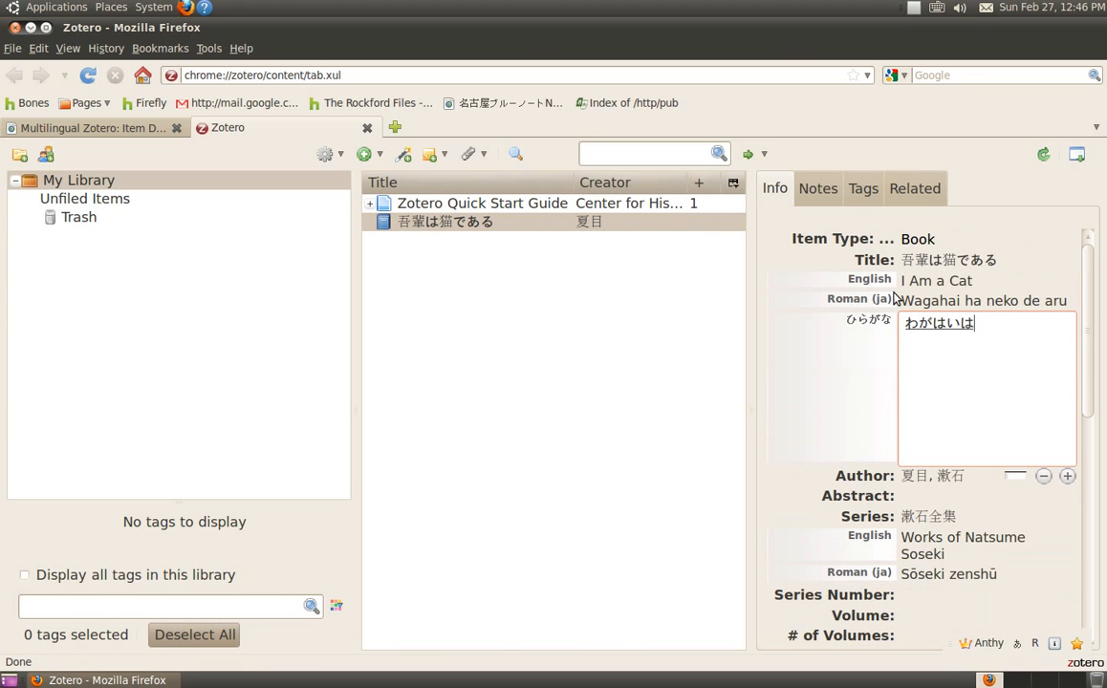
pyautogui.write('kodearu')
pyautogui.press('Return')
pyautogui.press('Return')
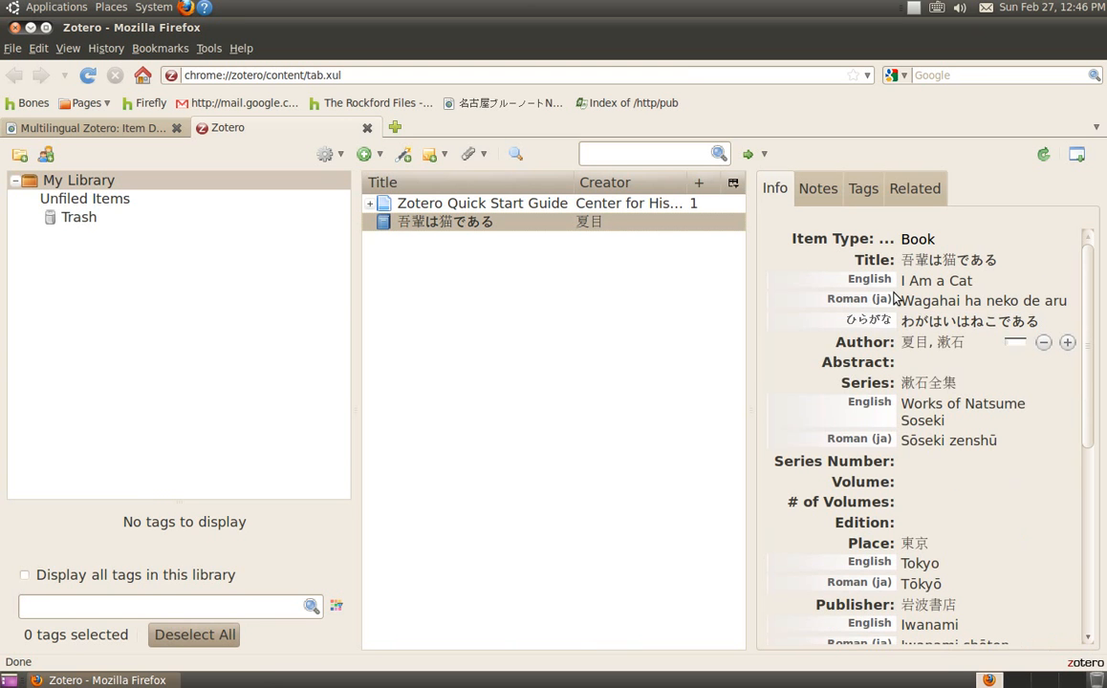
# Add a hiragana variant of the series name reading "そうせきぜんしゅう"
pyautogui.click(872, 386)
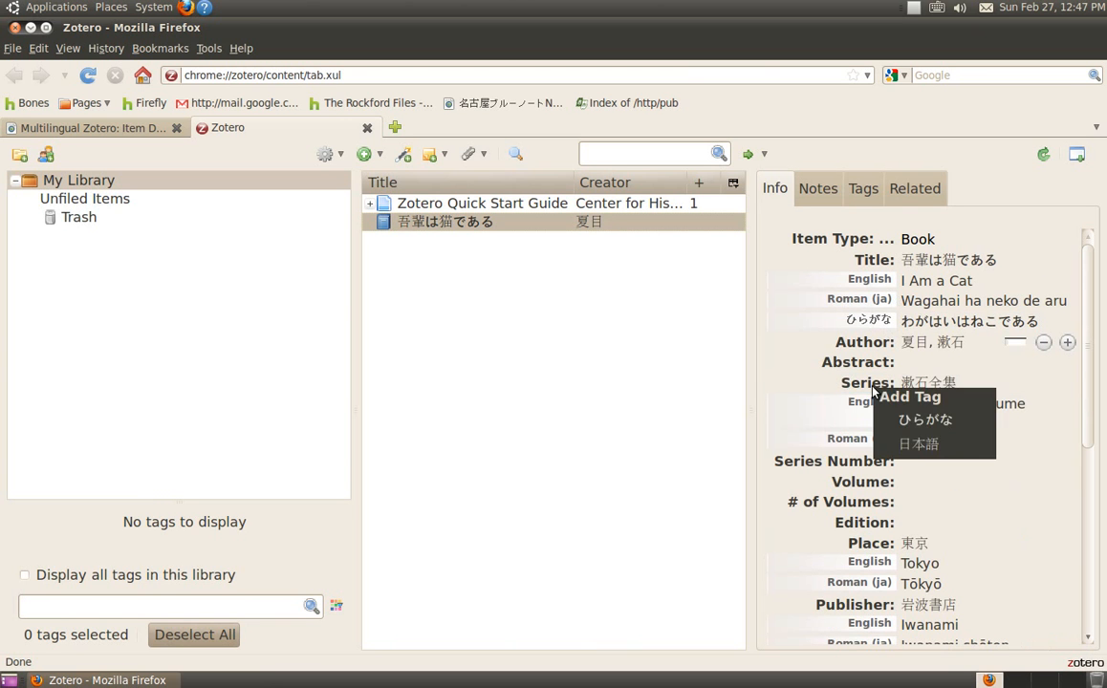
pyautogui.click(918, 421)
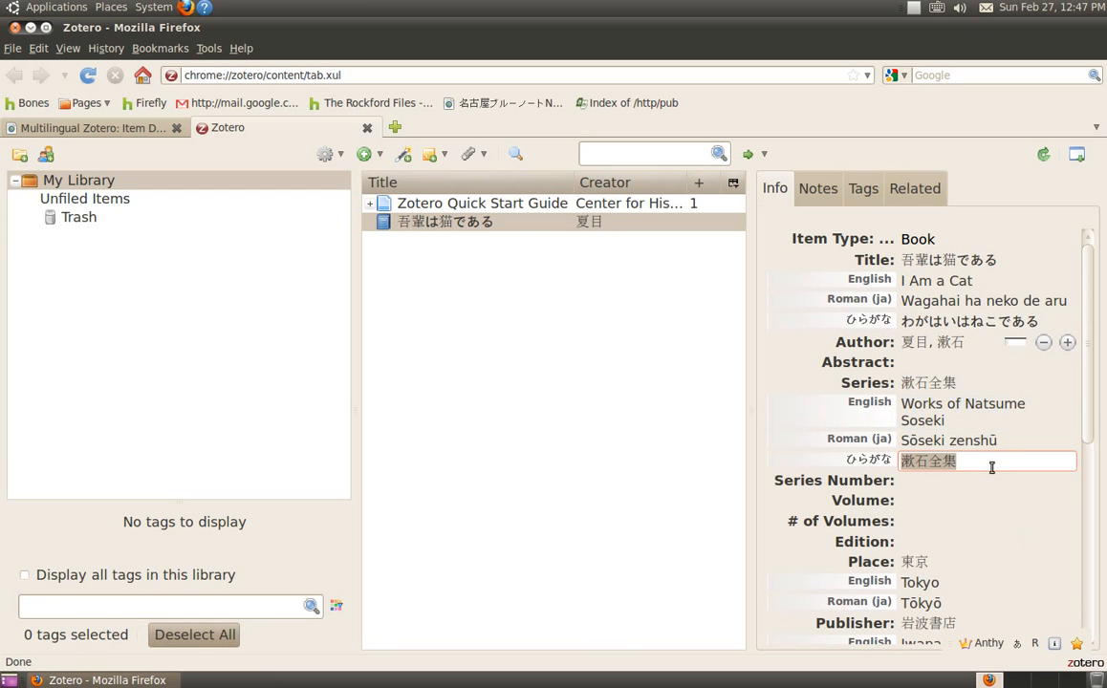
pyautogui.press('BackSpace')
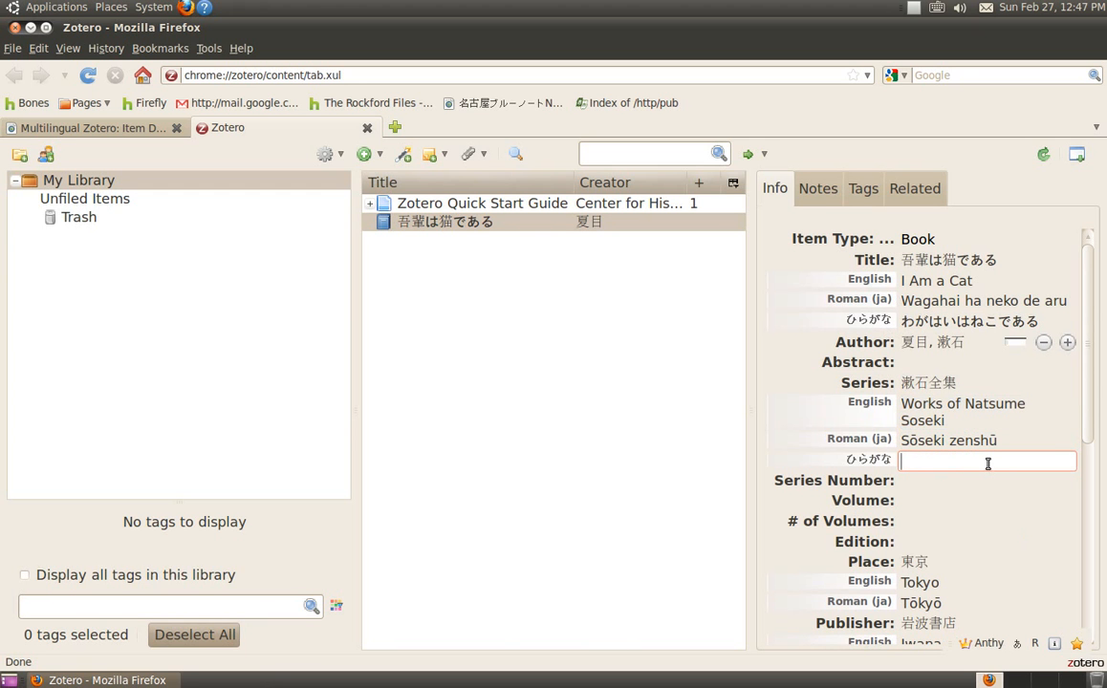
pyautogui.write('そ')
pyautogui.write('うせき')
pyautogui.write('ず')
pyautogui.press('BackSpace')
pyautogui.write('ぜんしゅう')
pyautogui.press('Return')
# Add a hiragana variant of the publication place reading "とうきょう"
pyautogui.scroll(-2, 896, 571)
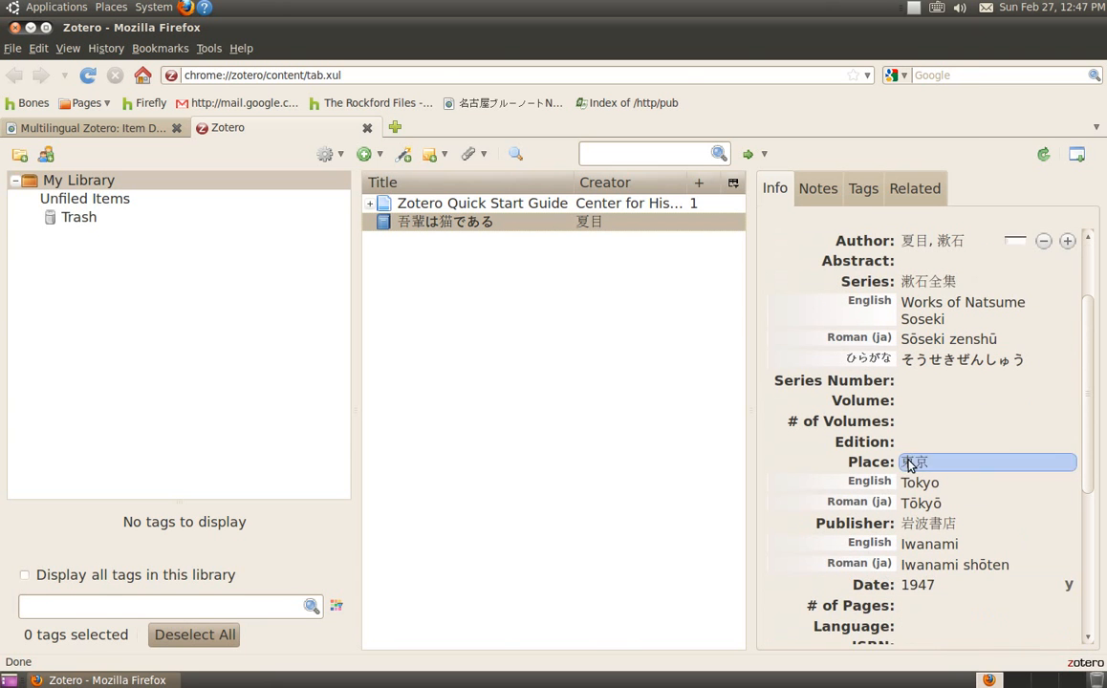
pyautogui.click(878, 464)
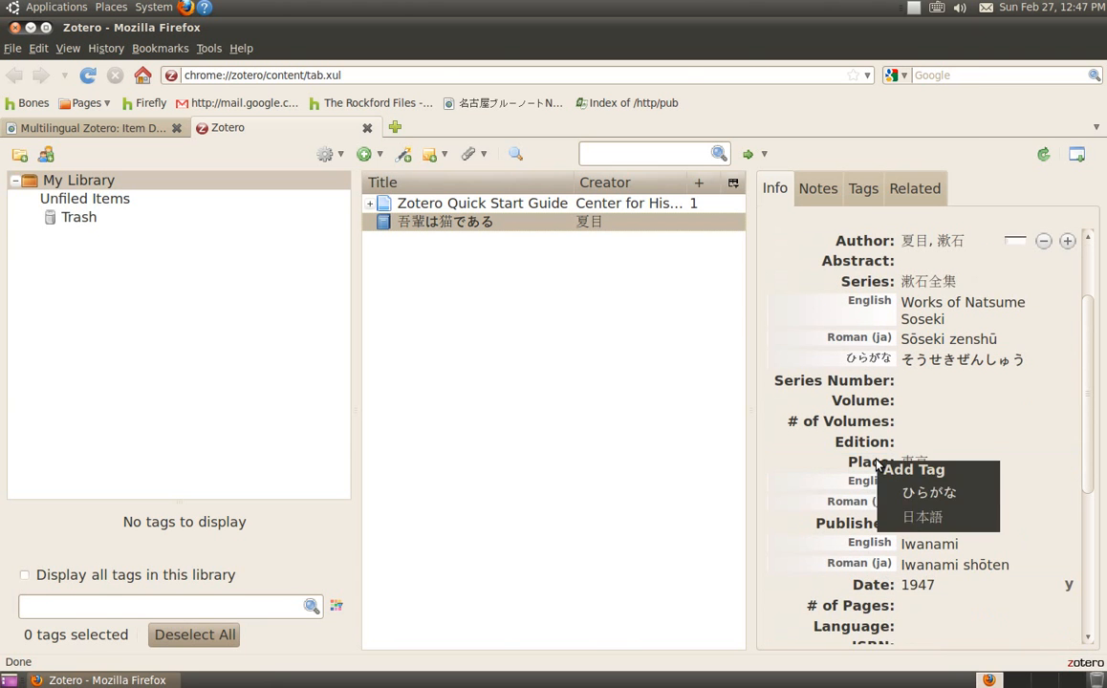
pyautogui.click(897, 493)
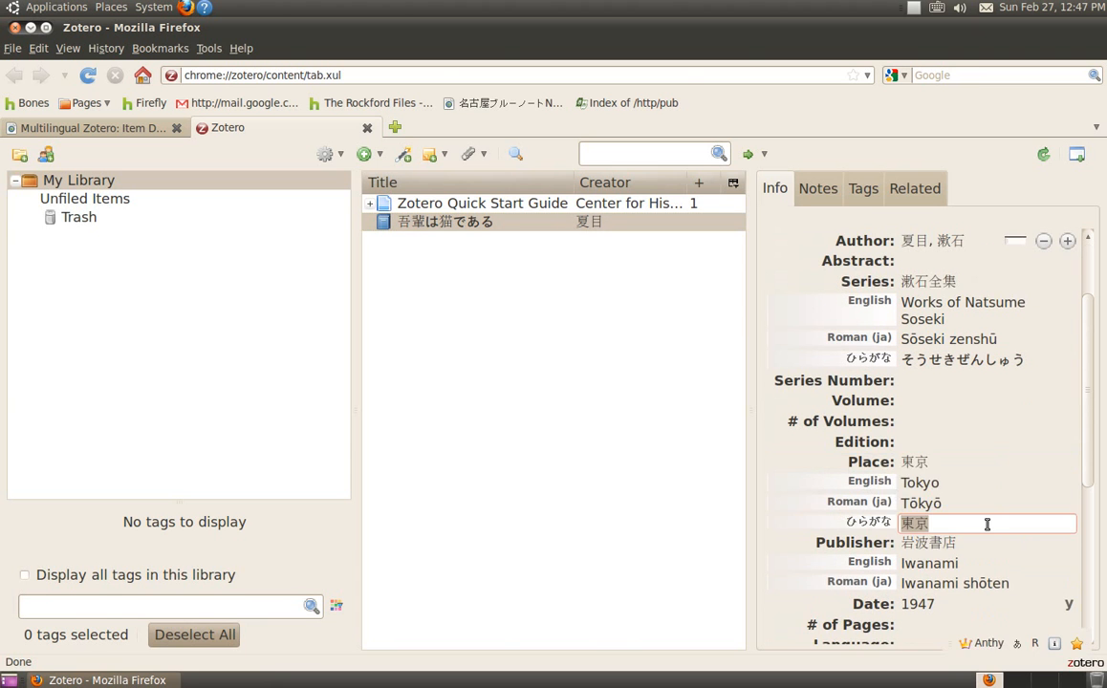
pyautogui.write('とうきょう')
pyautogui.press('Return')
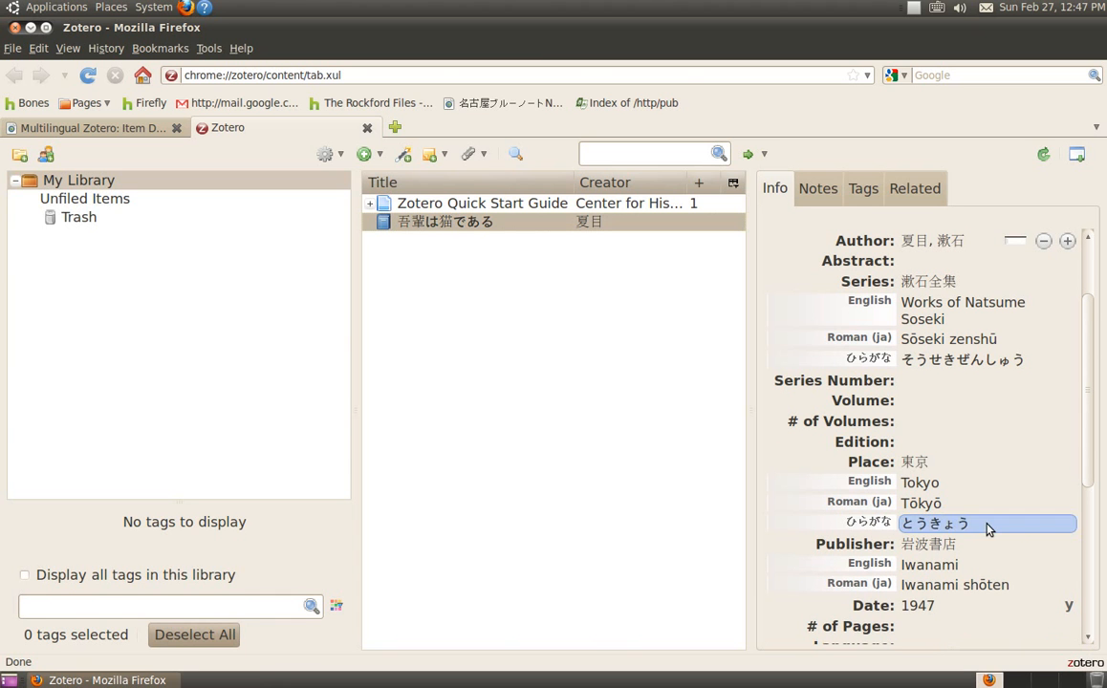
# Add a hiragana variant of the publisher reading "いわなみしょうてん"
pyautogui.click(864, 544)
pyautogui.click(899, 574)
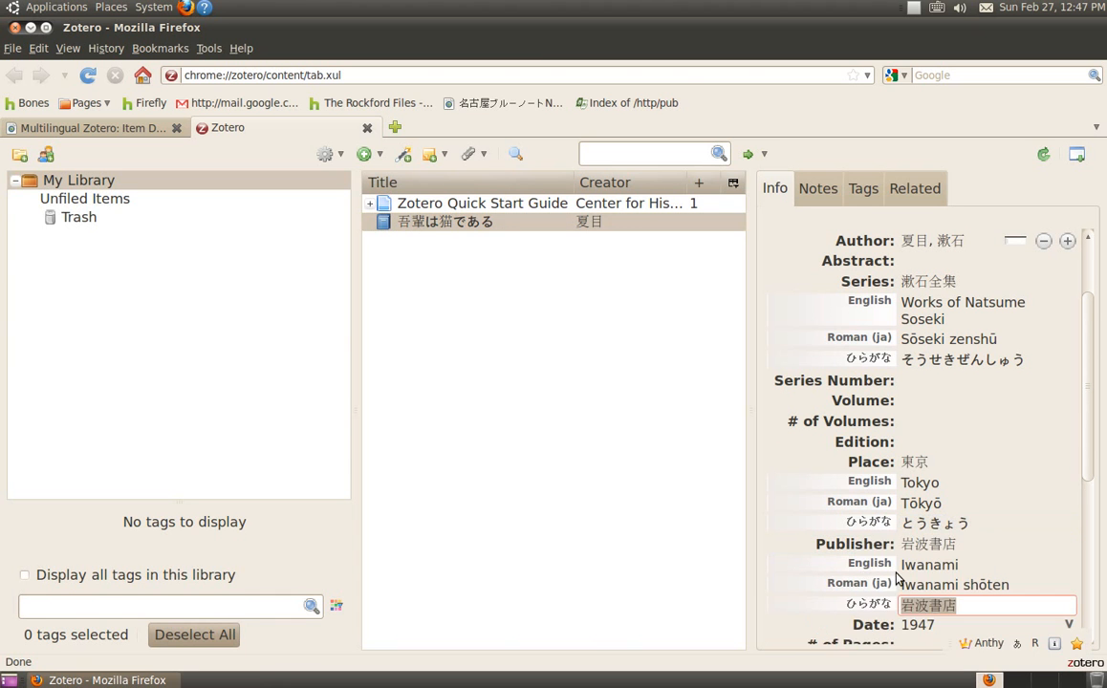
pyautogui.press('BackSpace')
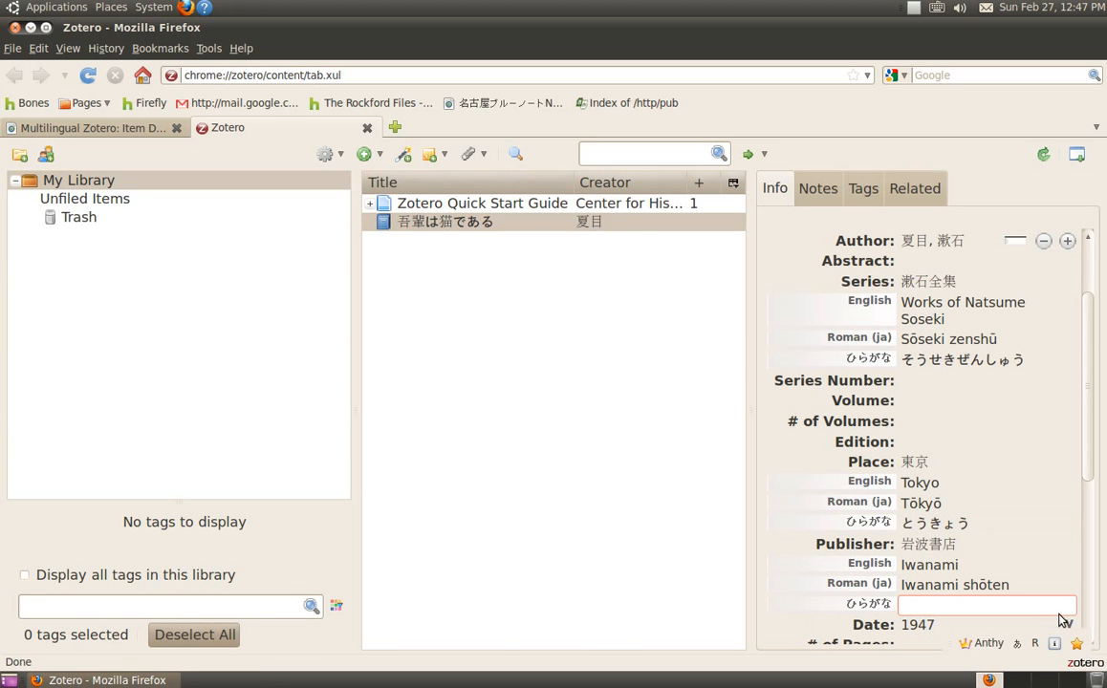
pyautogui.write('いわなみしょうてん')
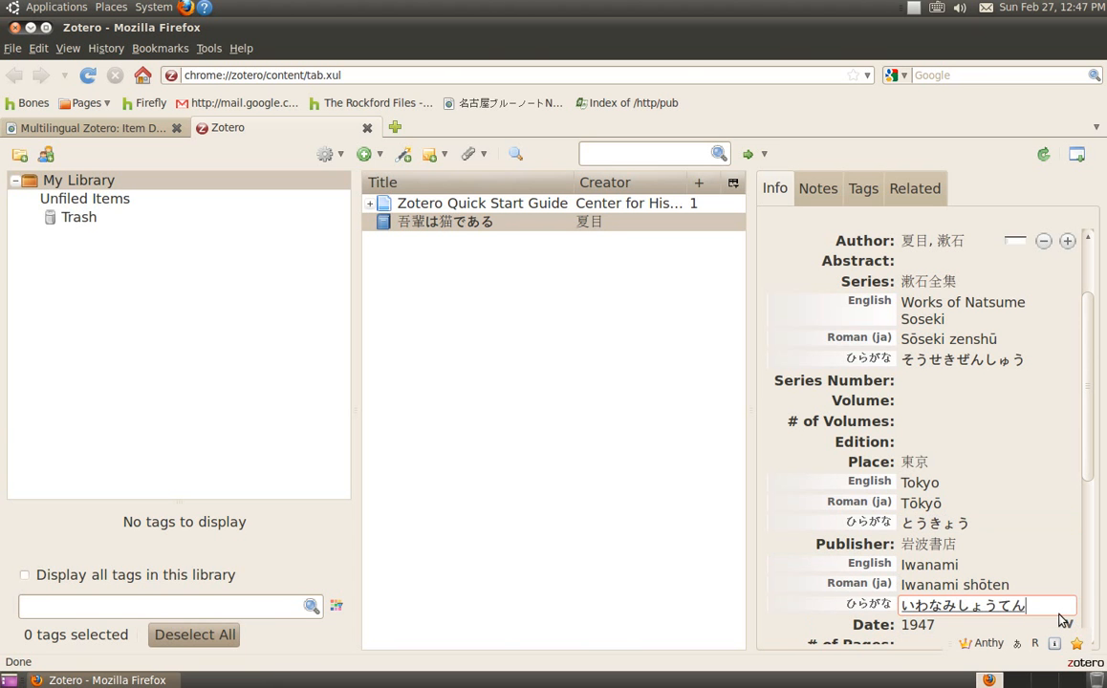
pyautogui.press('Return')
pyautogui.press('Return')
pyautogui.scroll(-2, 910, 615)
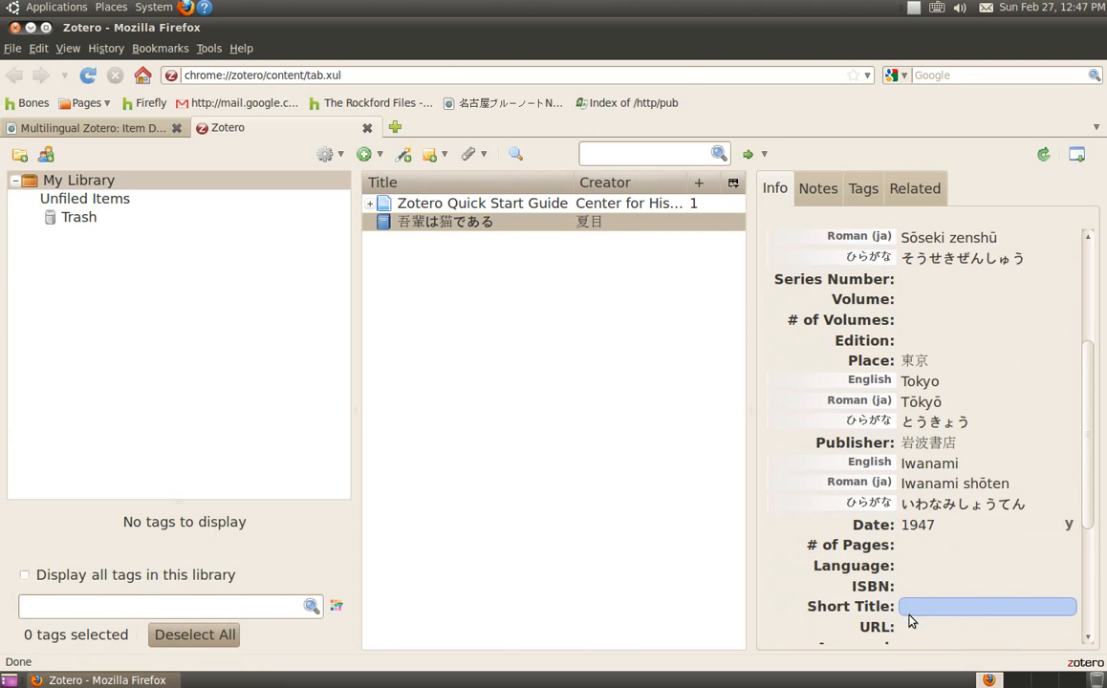
# Add a romanized Japanese (Roman (ja)) variant entry to the book's author
pyautogui.scroll(3, 907, 588)
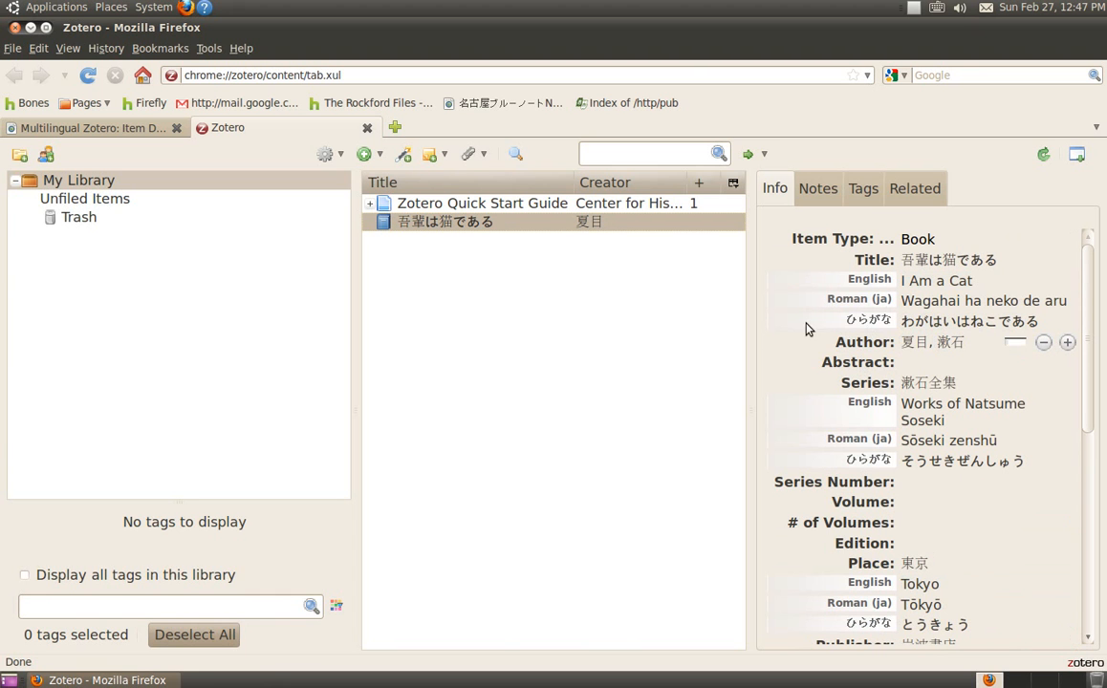
pyautogui.click(871, 350)
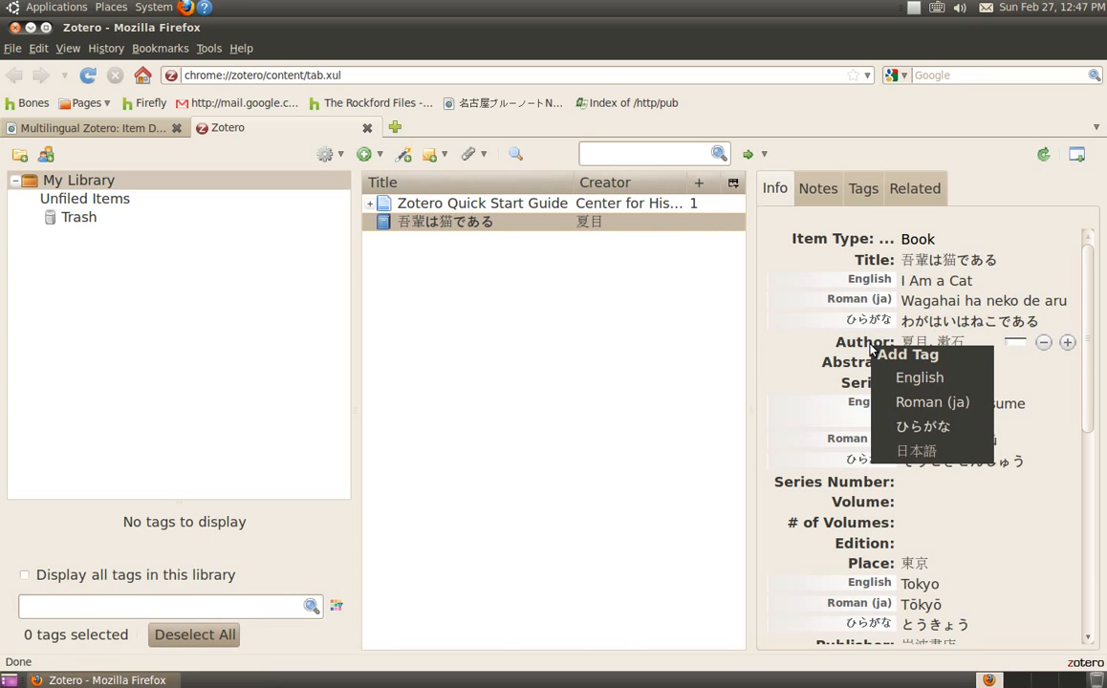
pyautogui.click(913, 403)
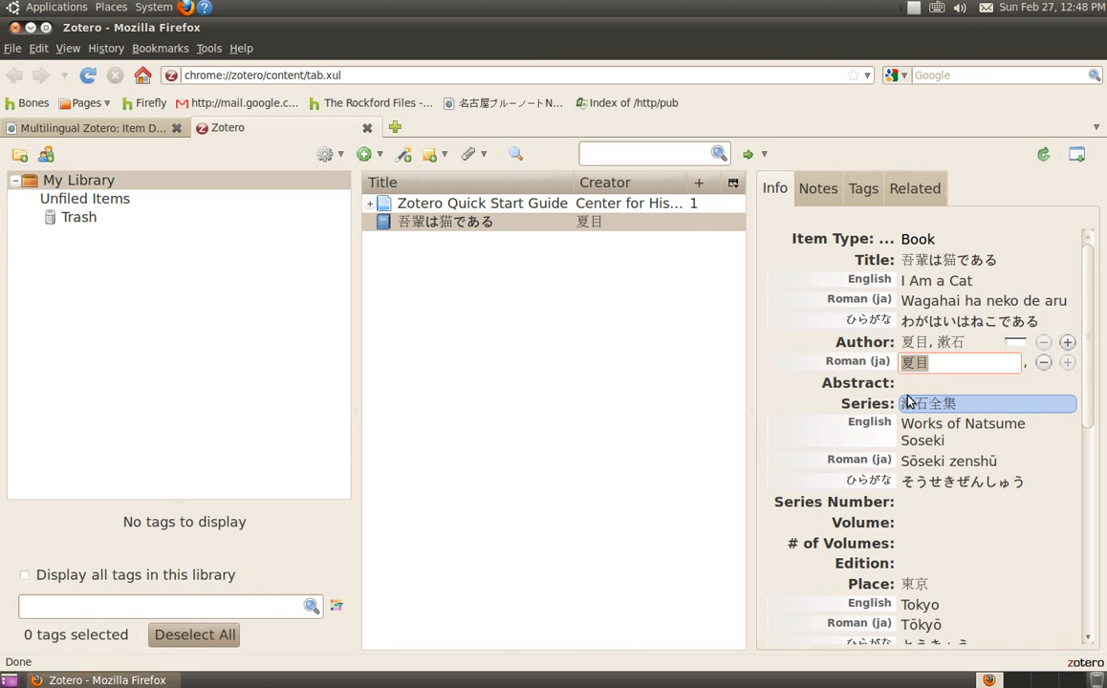
pyautogui.write('nats')
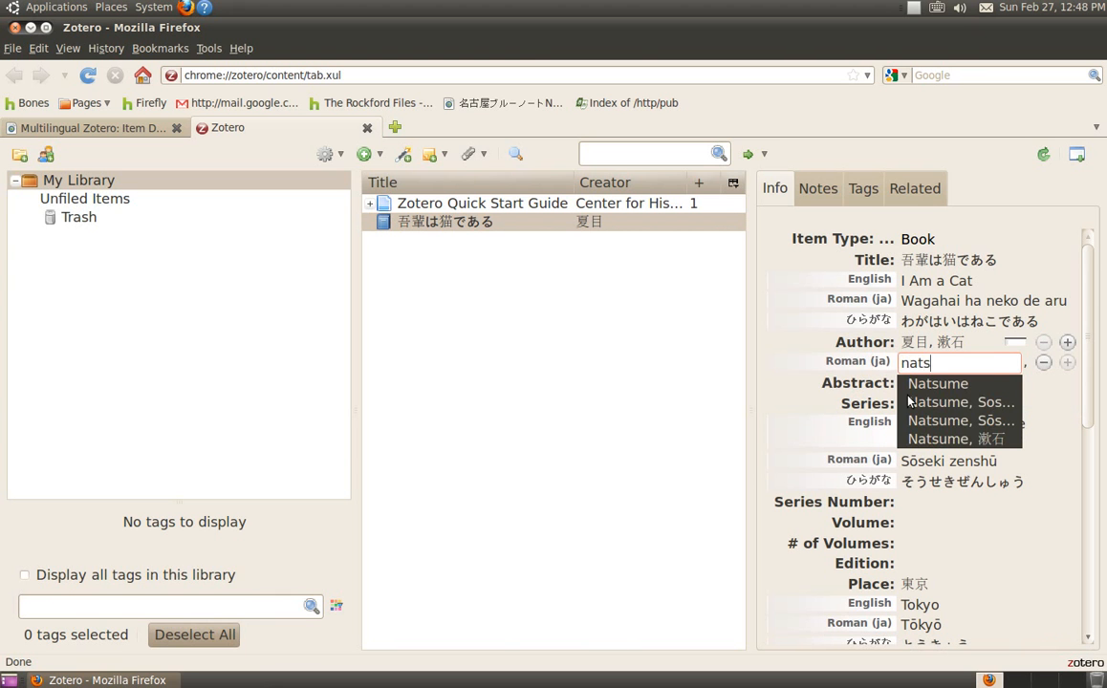
pyautogui.press('BackSpace')
pyautogui.press('BackSpace')
pyautogui.press('BackSpace')
pyautogui.press('BackSpace')
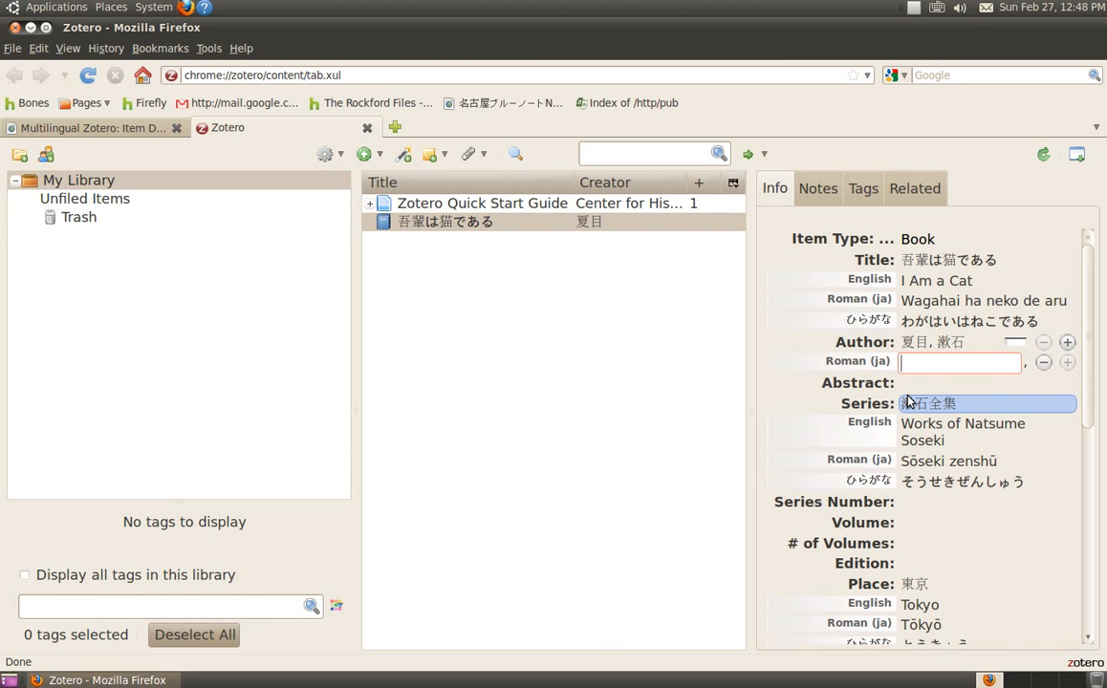
# Enter "Natsume" as the family name and "Sōseki" as the given name in the author's romanized variant
pyautogui.hotkey('ctrl', 'space')
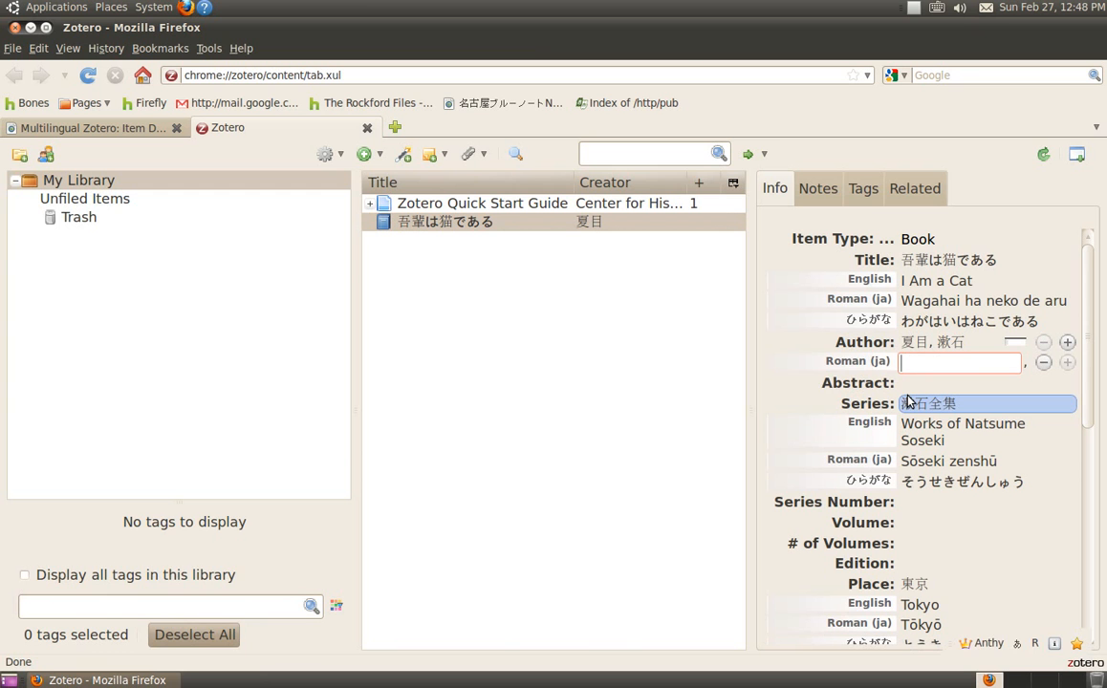
pyautogui.hotkey('ctrl', 'shift')
pyautogui.write('Na')
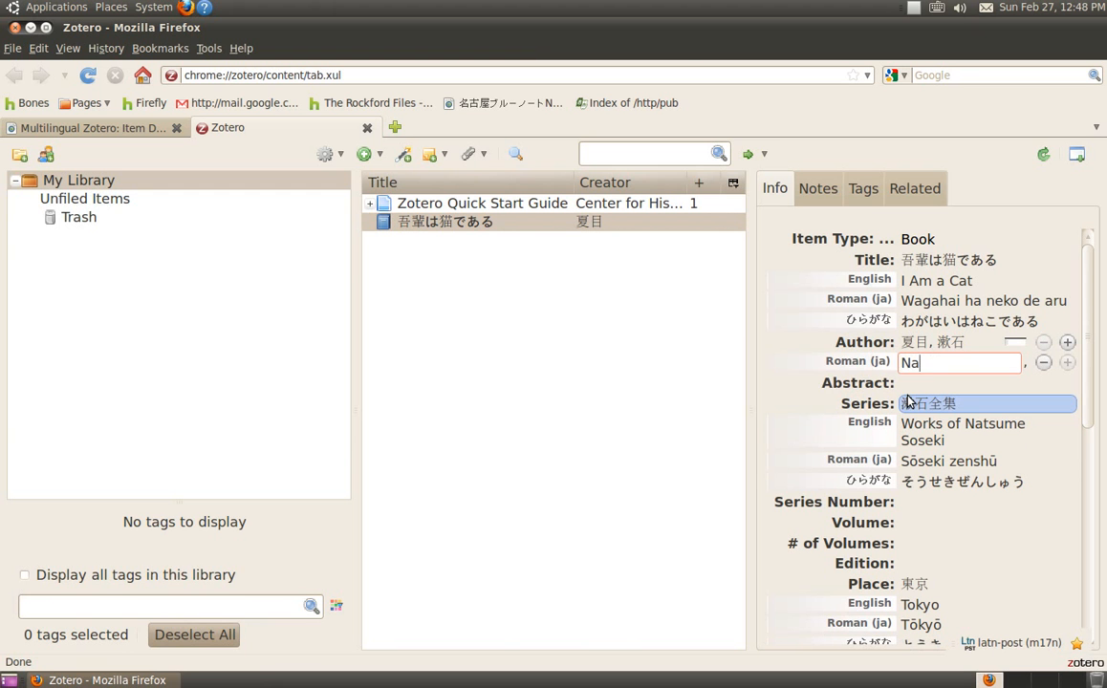
pyautogui.write('tsu')
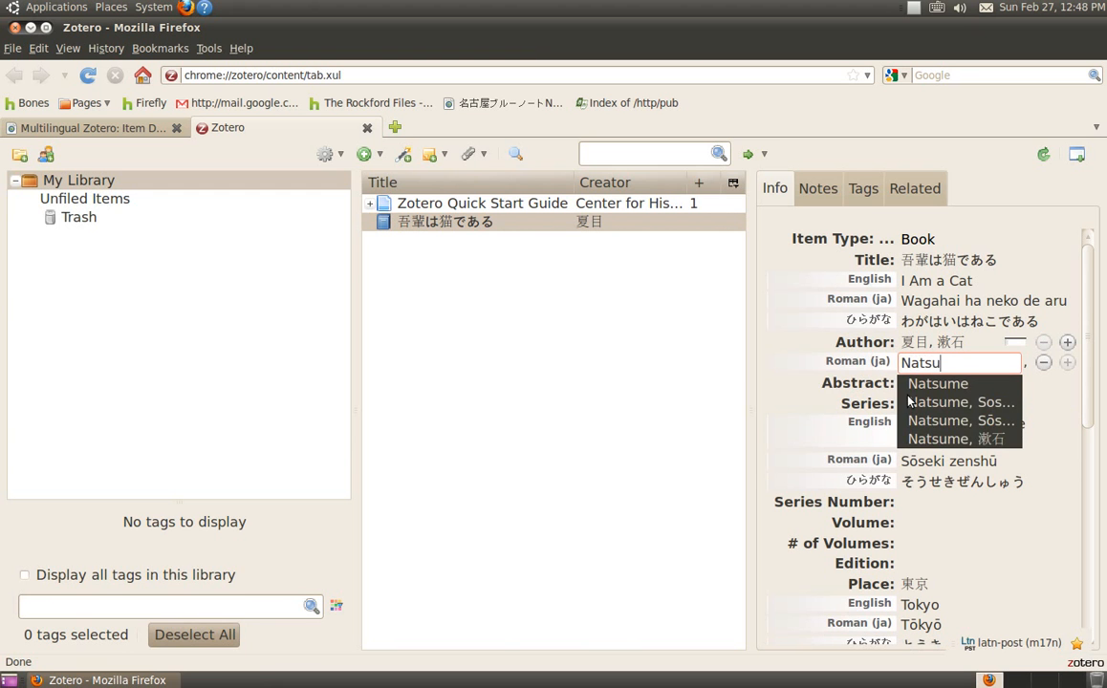
pyautogui.write('me')
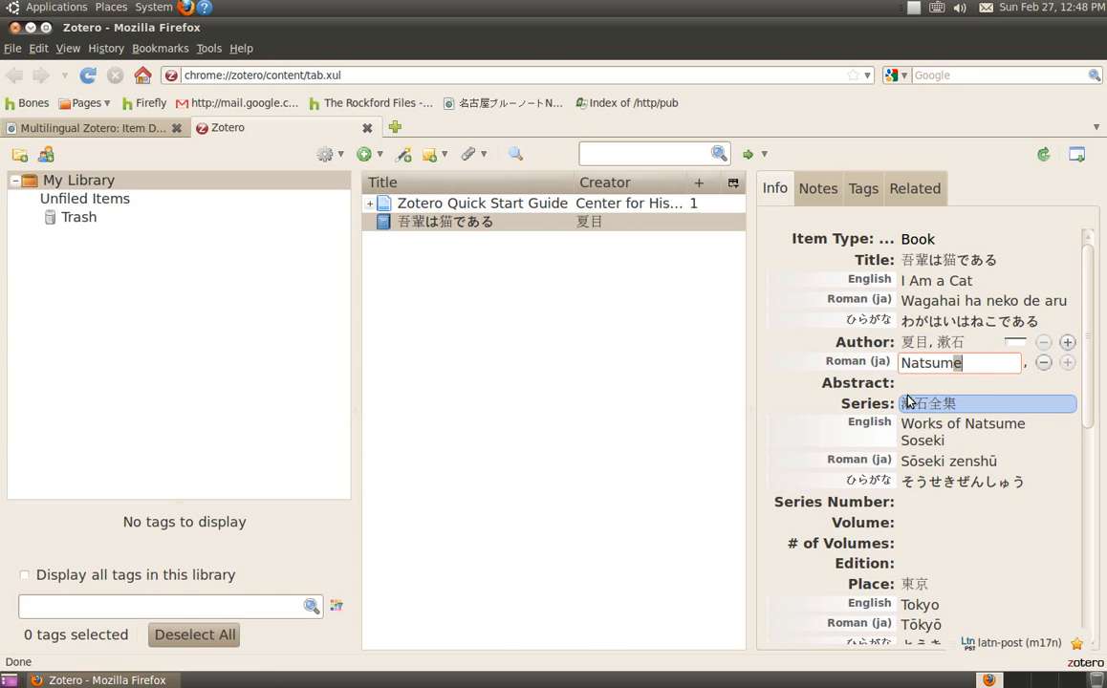
pyautogui.press('Return')
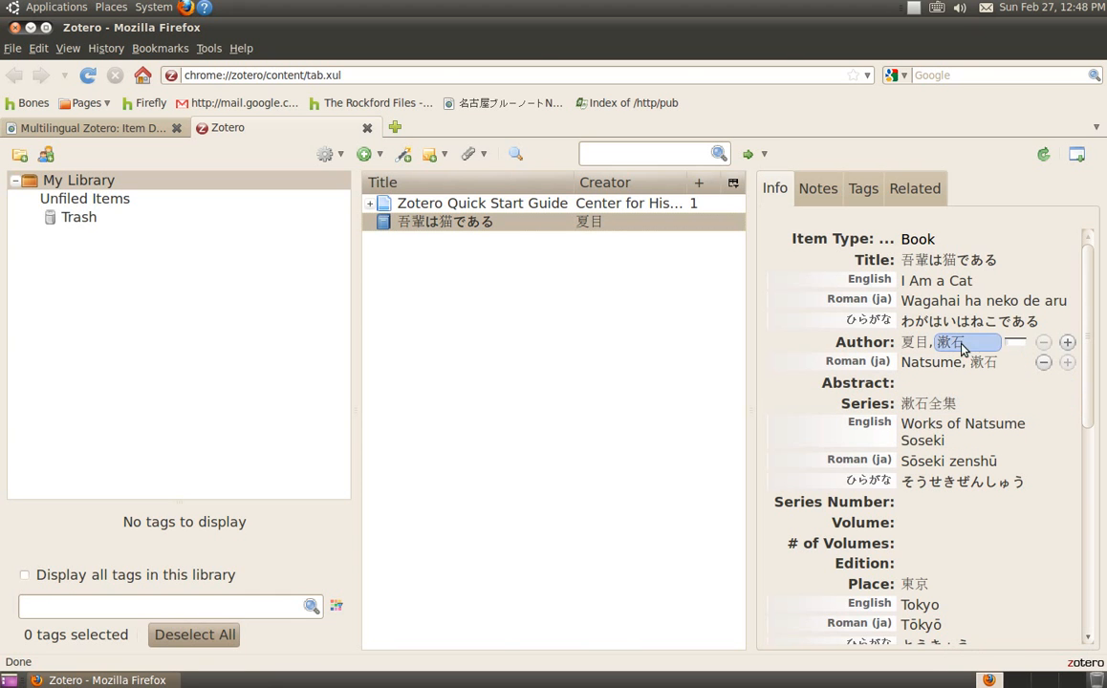
pyautogui.click(1005, 363)
pyautogui.press('BackSpace')
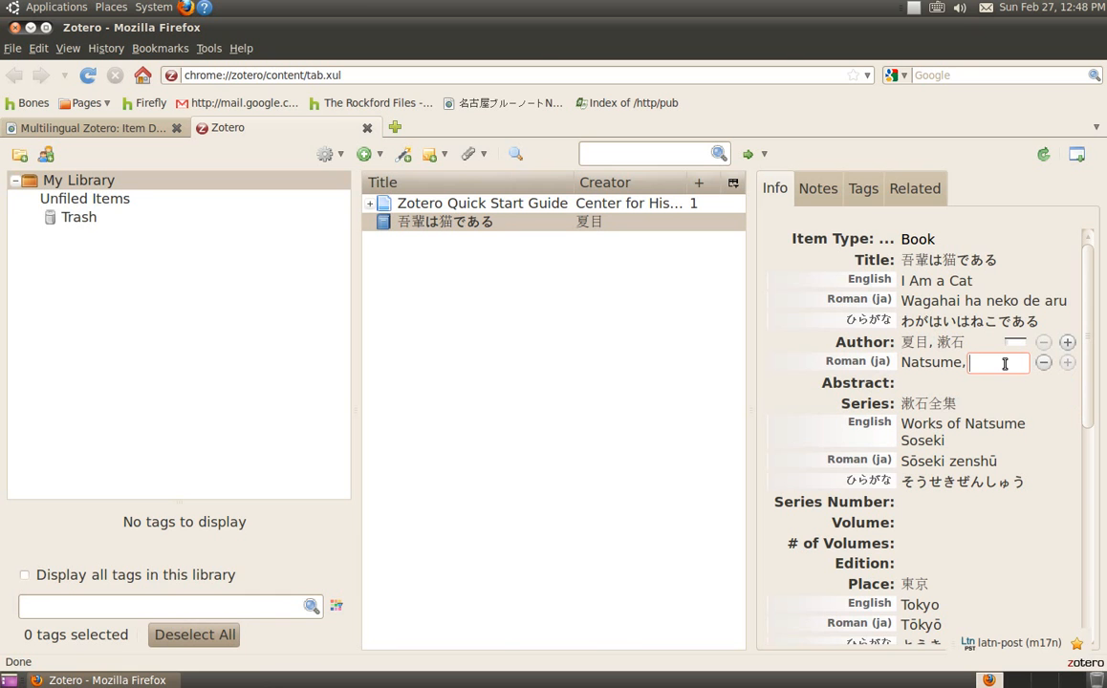
pyautogui.write('Sōseki')
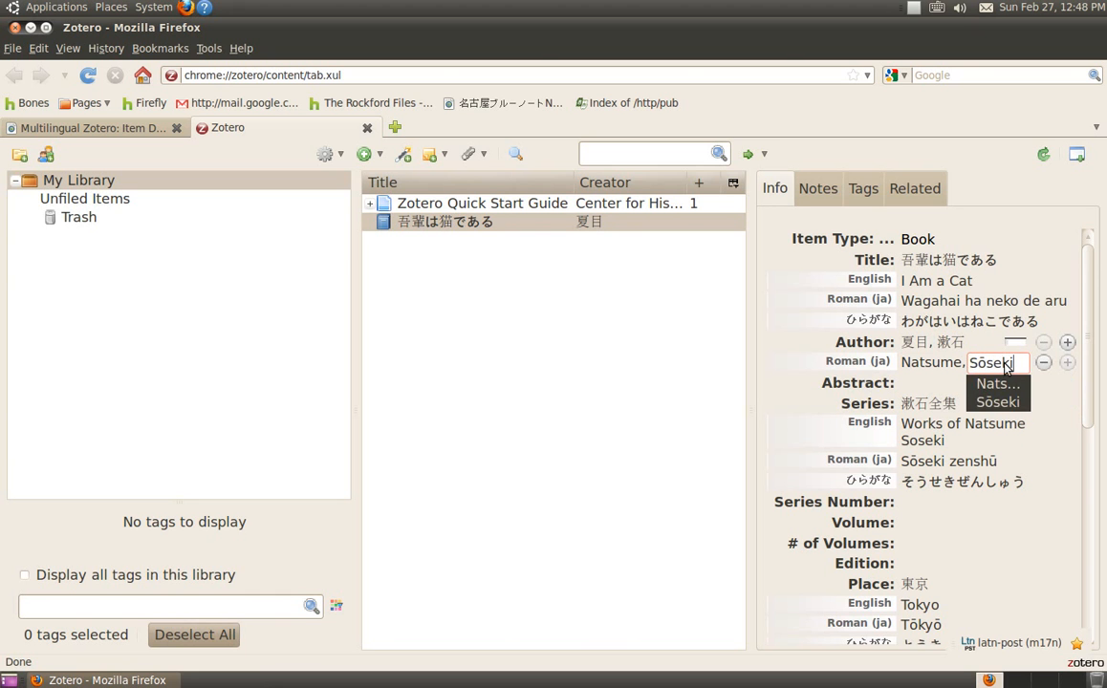
pyautogui.press('Return')
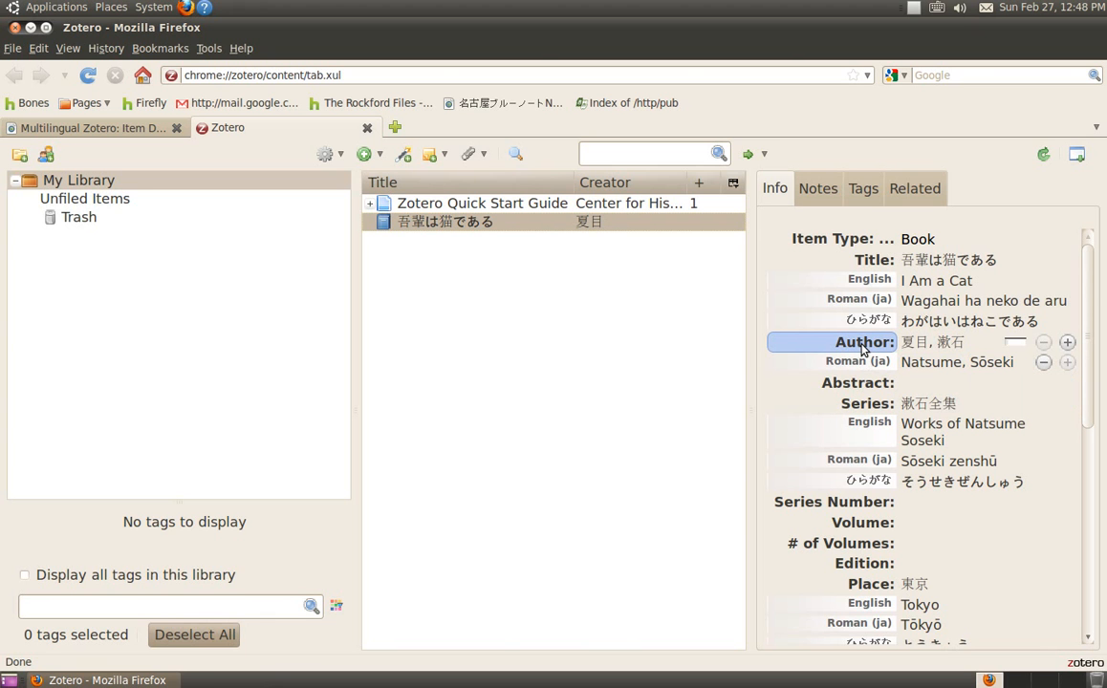
# Add a hiragana variant entry to the book's author
pyautogui.click(863, 346)
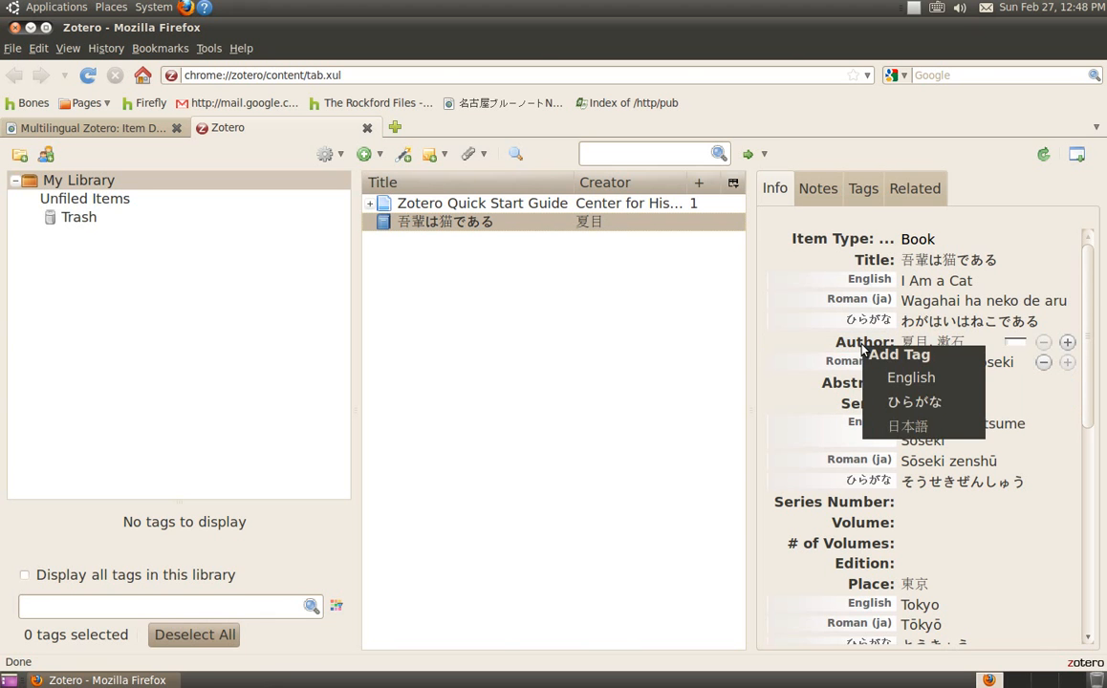
pyautogui.click(913, 401)
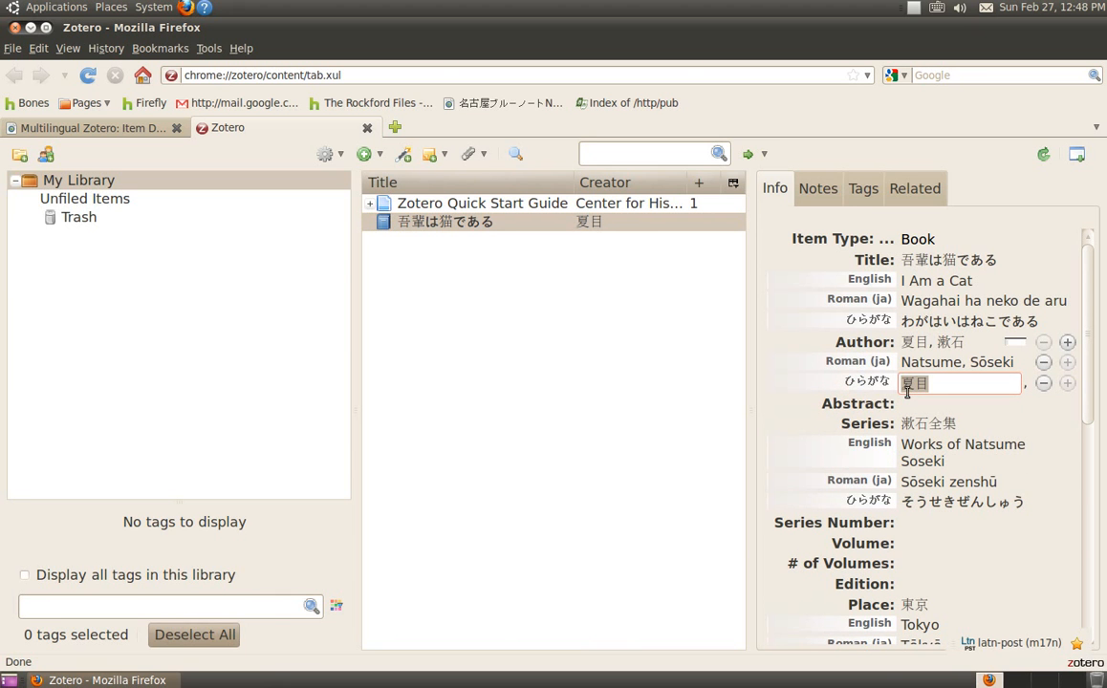
pyautogui.write('nats')
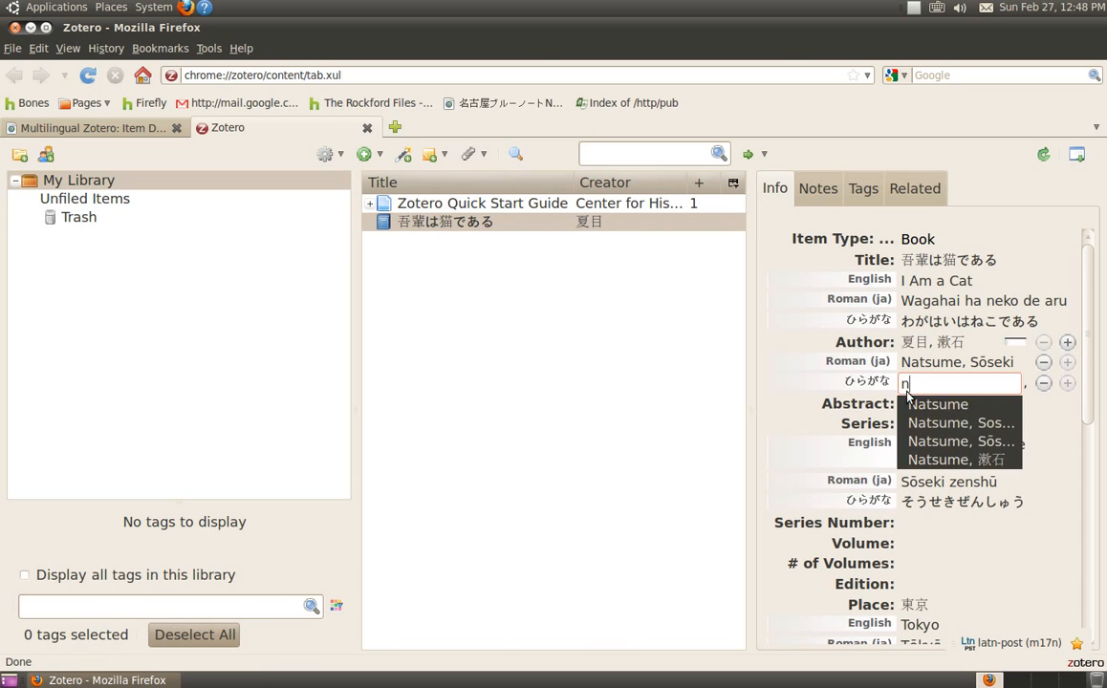
pyautogui.press('BackSpace')
pyautogui.press('BackSpace')
pyautogui.press('BackSpace')
pyautogui.press('BackSpace')
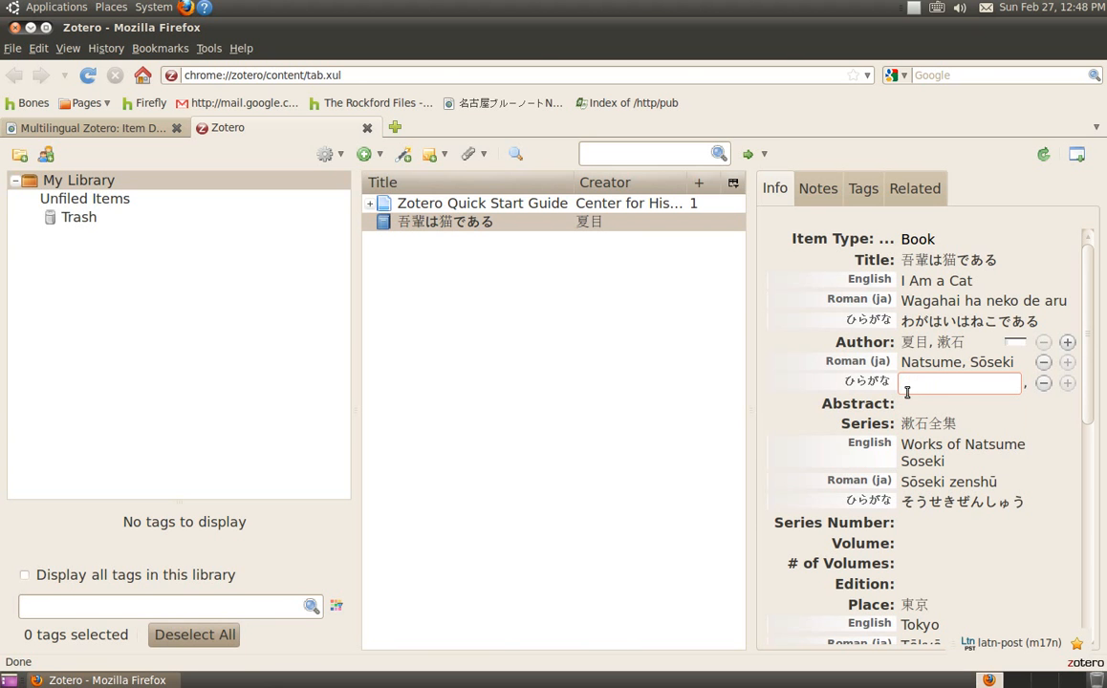
# Enter "なつめ" as the family name and "そうせき" as the given name in the author's hiragana variant
pyautogui.hotkey('ctrl', 'space')
pyautogui.write('natsume')
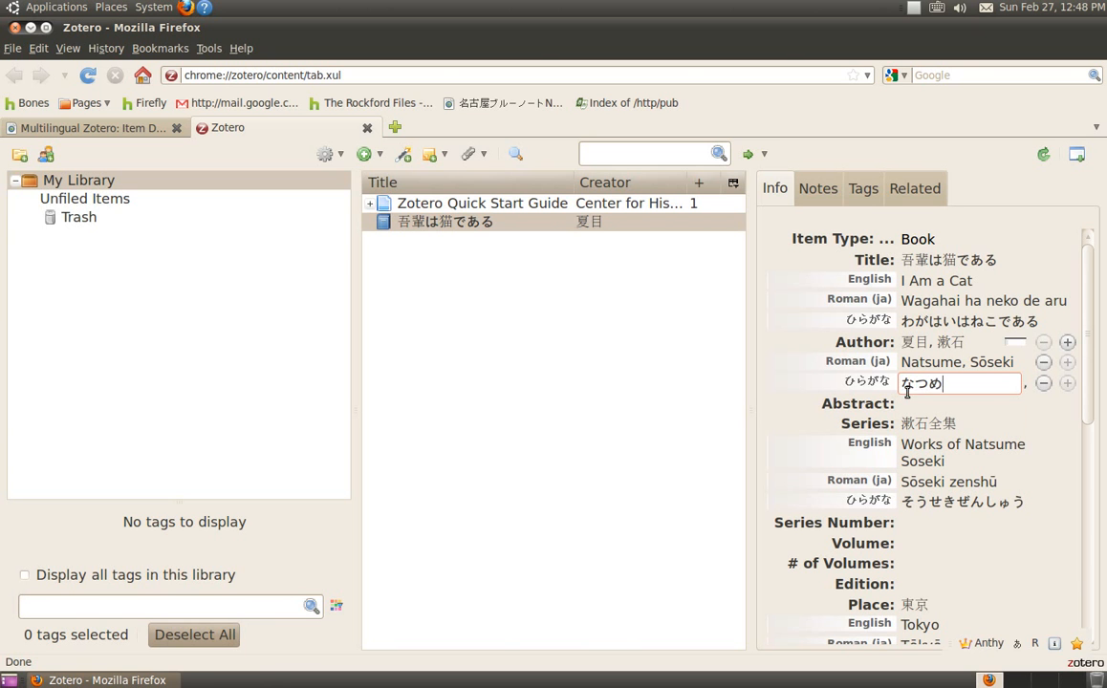
pyautogui.press('Return')
pyautogui.click(997, 387)
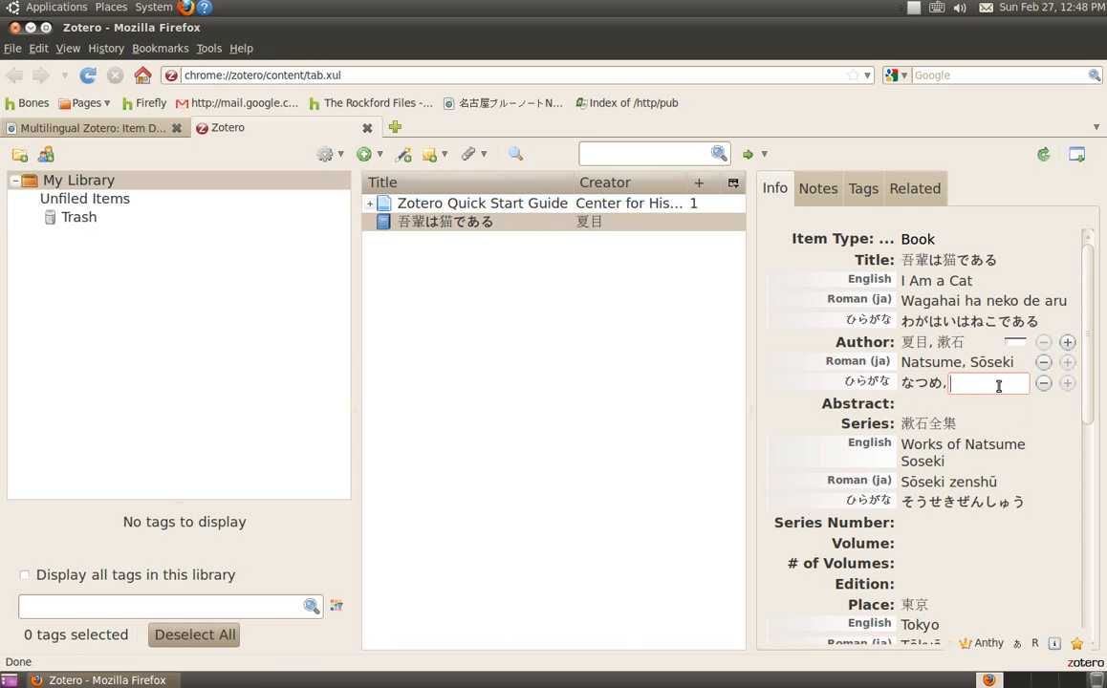
pyautogui.write('souseki')
pyautogui.press('Return')
pyautogui.press('Return')
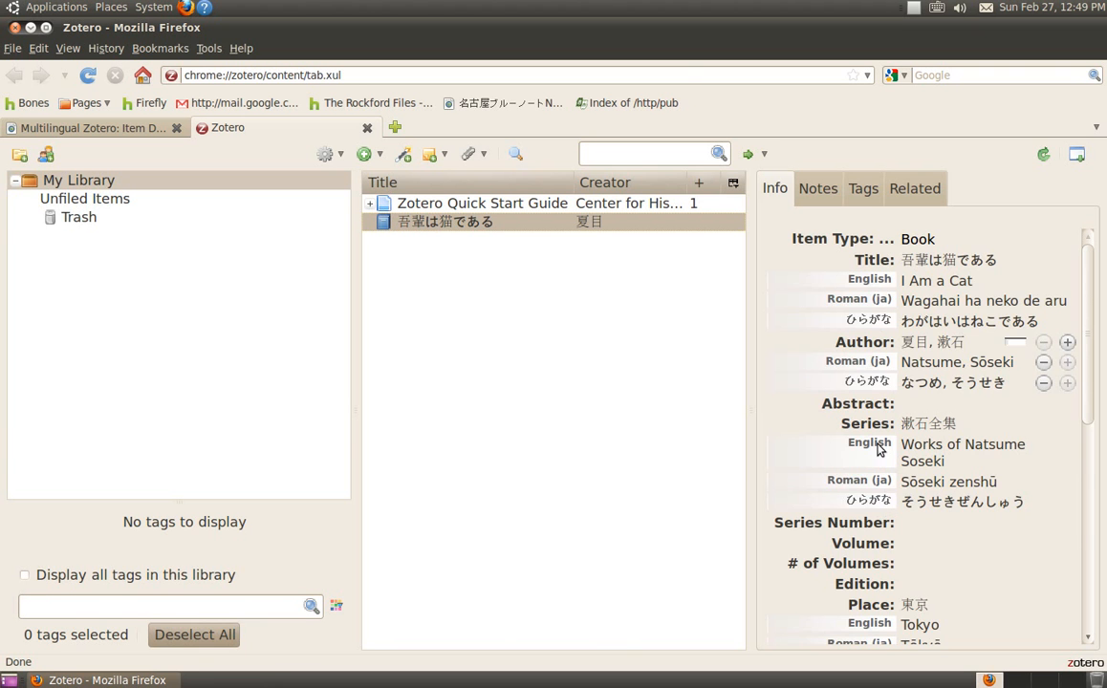
# Examine the language variants entered for the book's title, author, series, place and publisher
pyautogui.scroll(-2, 880, 450)
pyautogui.scroll(-3, 880, 459)
pyautogui.scroll(5, 841, 579)
pyautogui.scroll(-4, 823, 421)
pyautogui.scroll(-4, 822, 420)
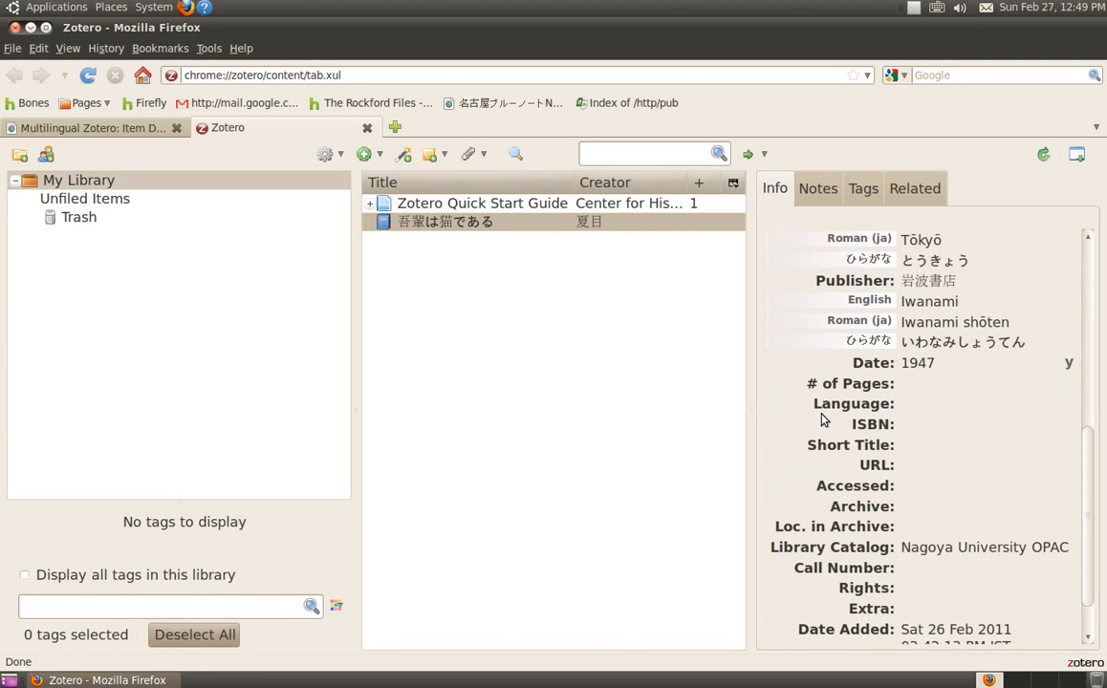
pyautogui.scroll(8, 822, 420)
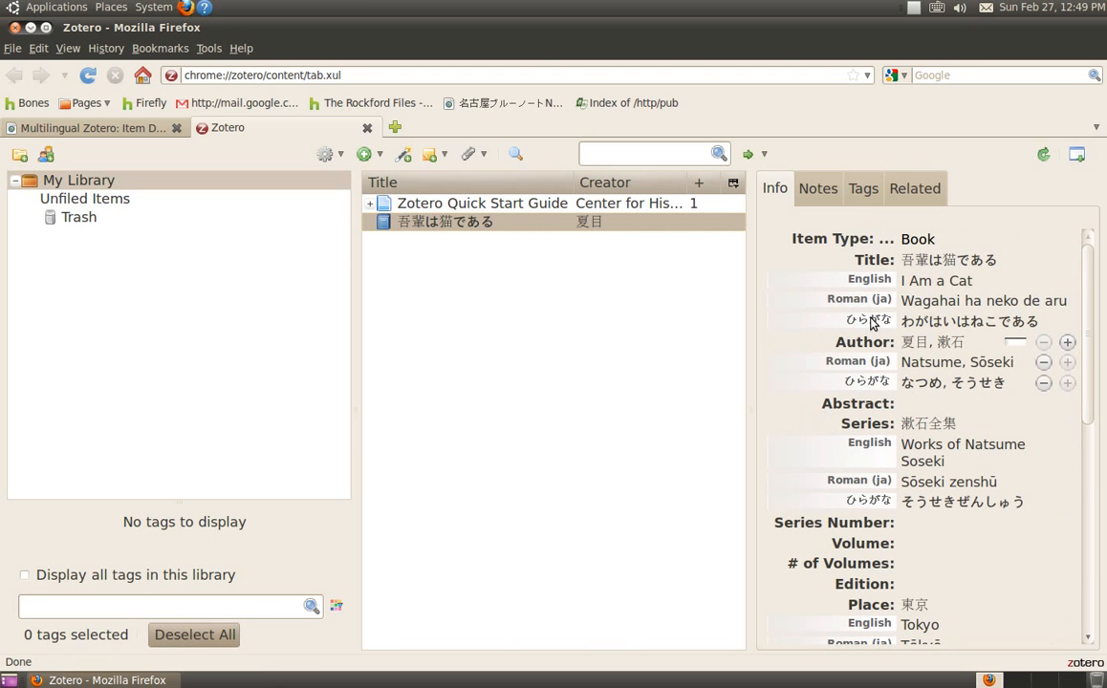
# Remove the English variant of the book's title by clearing its text
pyautogui.click(943, 284)
pyautogui.click(969, 283)
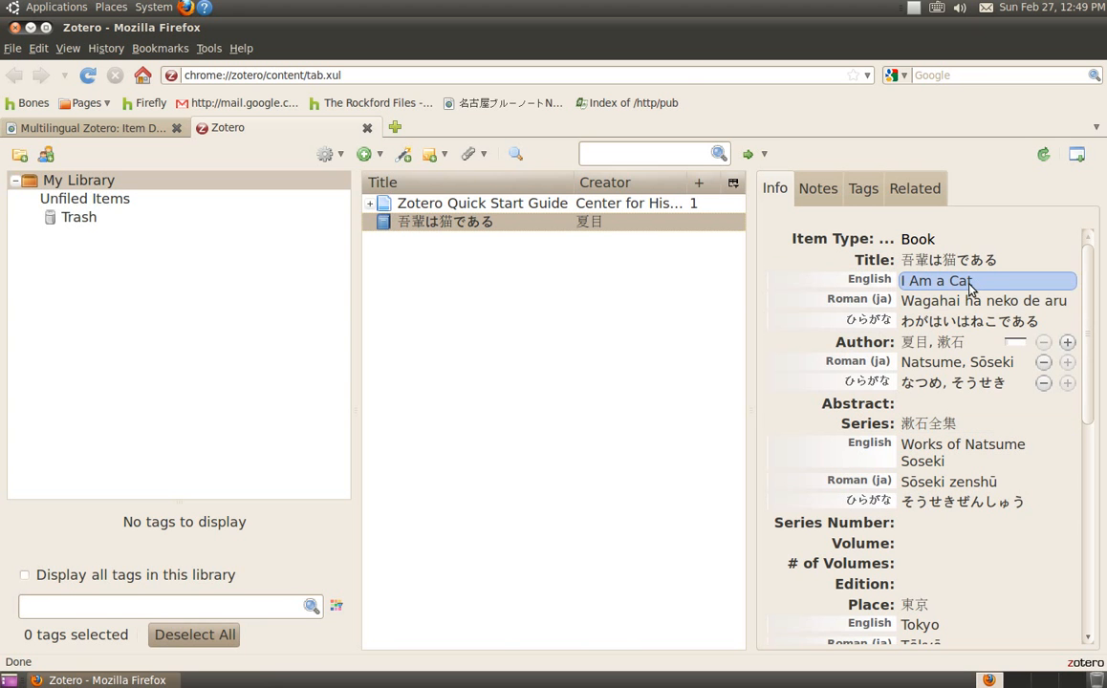
pyautogui.click(969, 284)
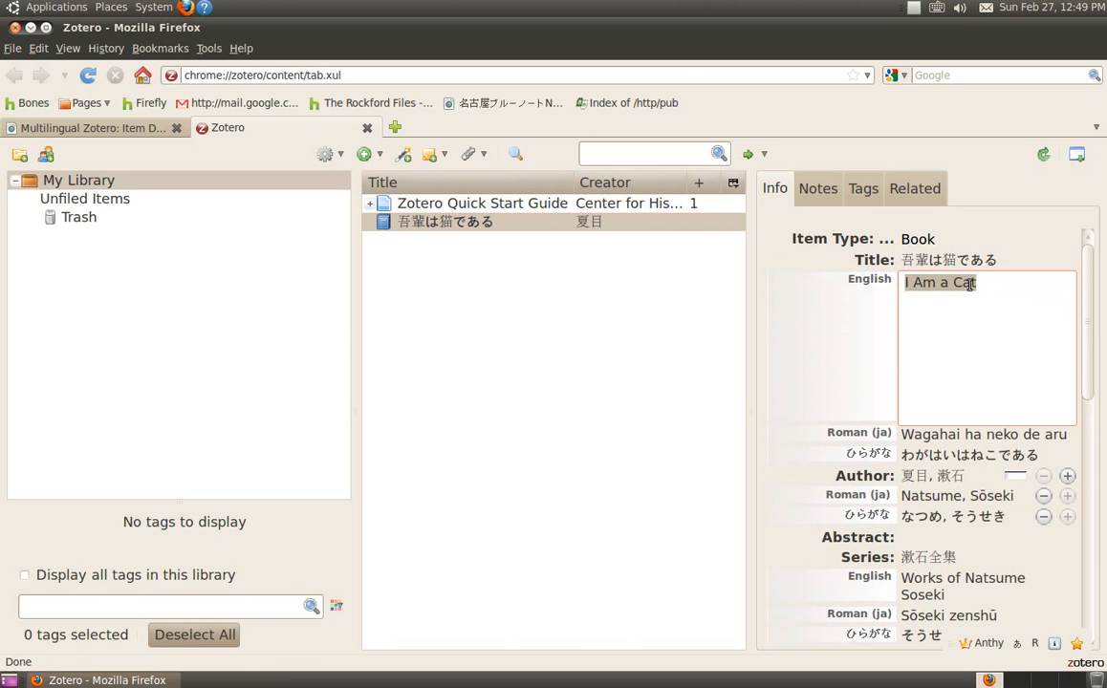
pyautogui.press('BackSpace')
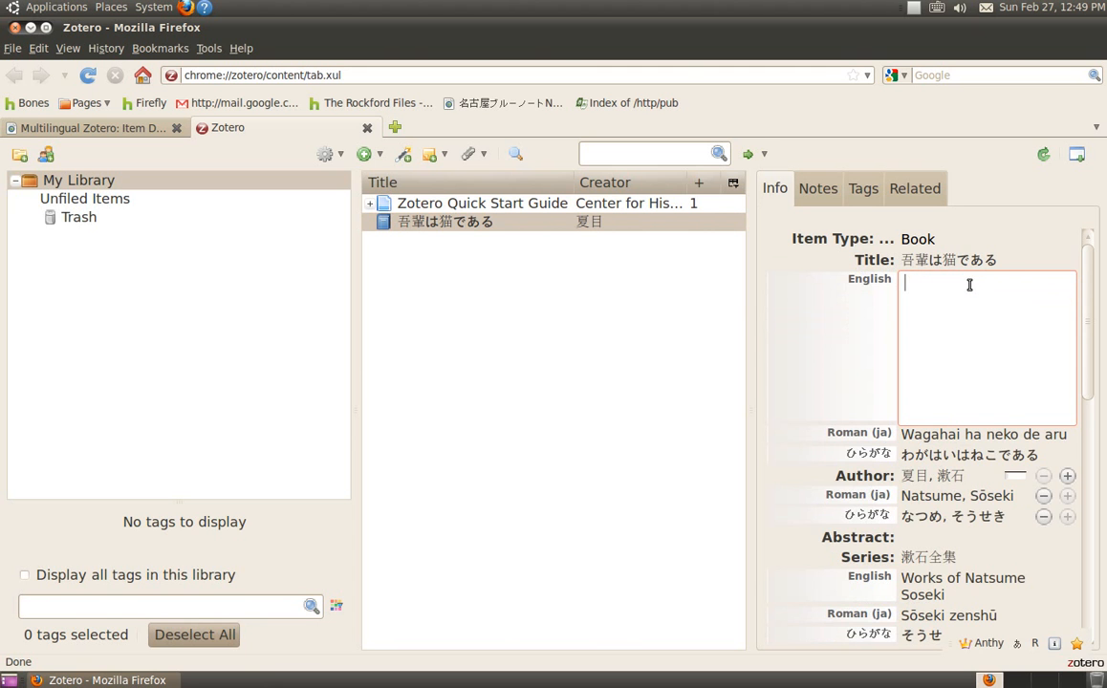
pyautogui.press('Tab')
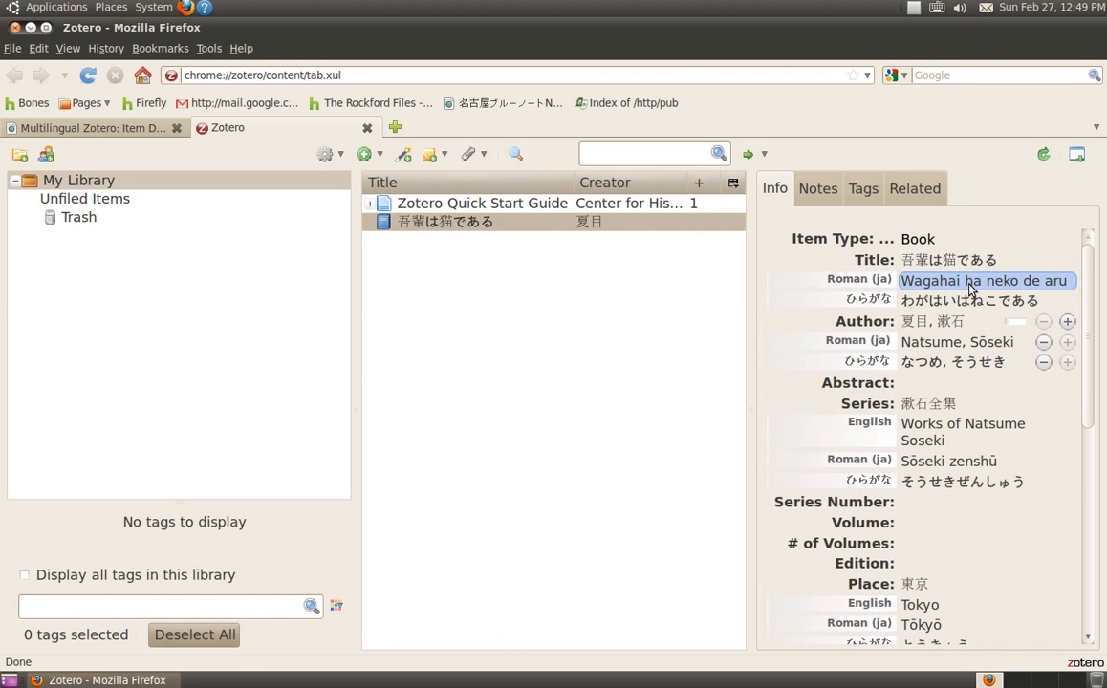
# Add an English variant entry to the book's title with the text "I Am a Cat"
pyautogui.rightClick(841, 263)
pyautogui.click(886, 300)
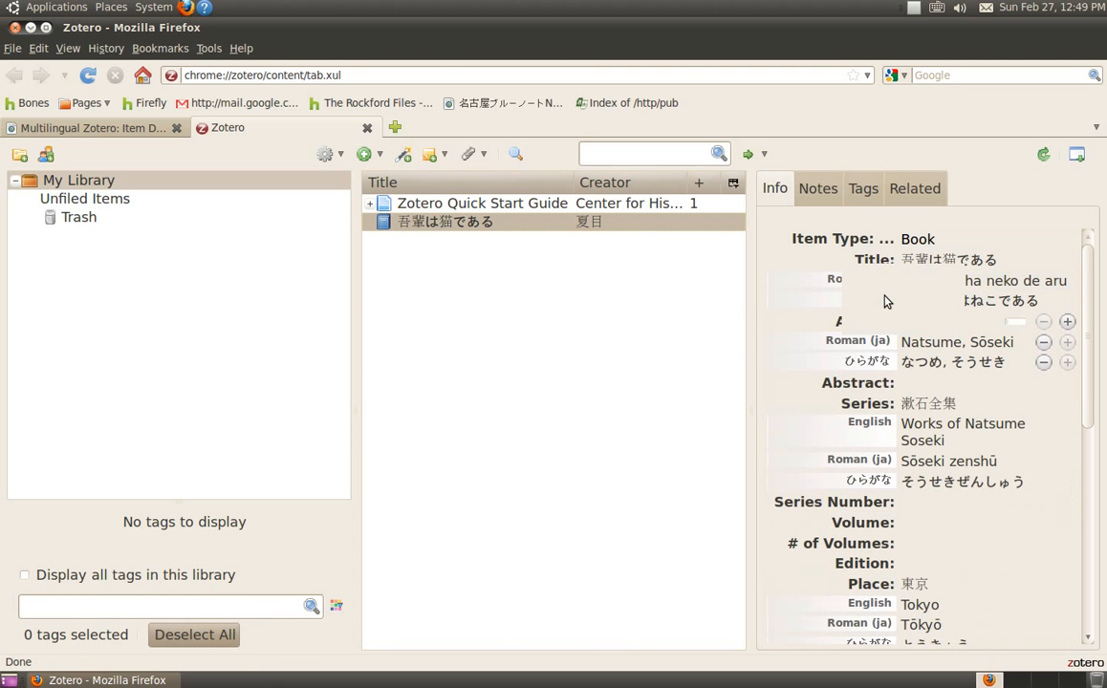
pyautogui.press('BackSpace')
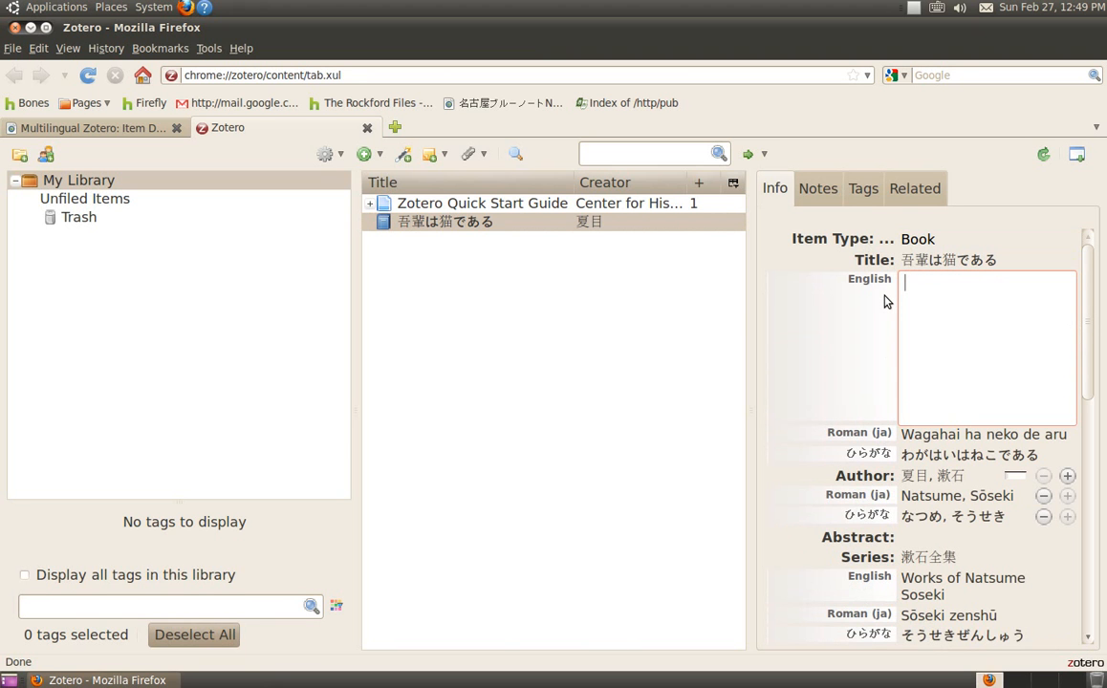
pyautogui.write('I Am a Cat')
pyautogui.press('Return')
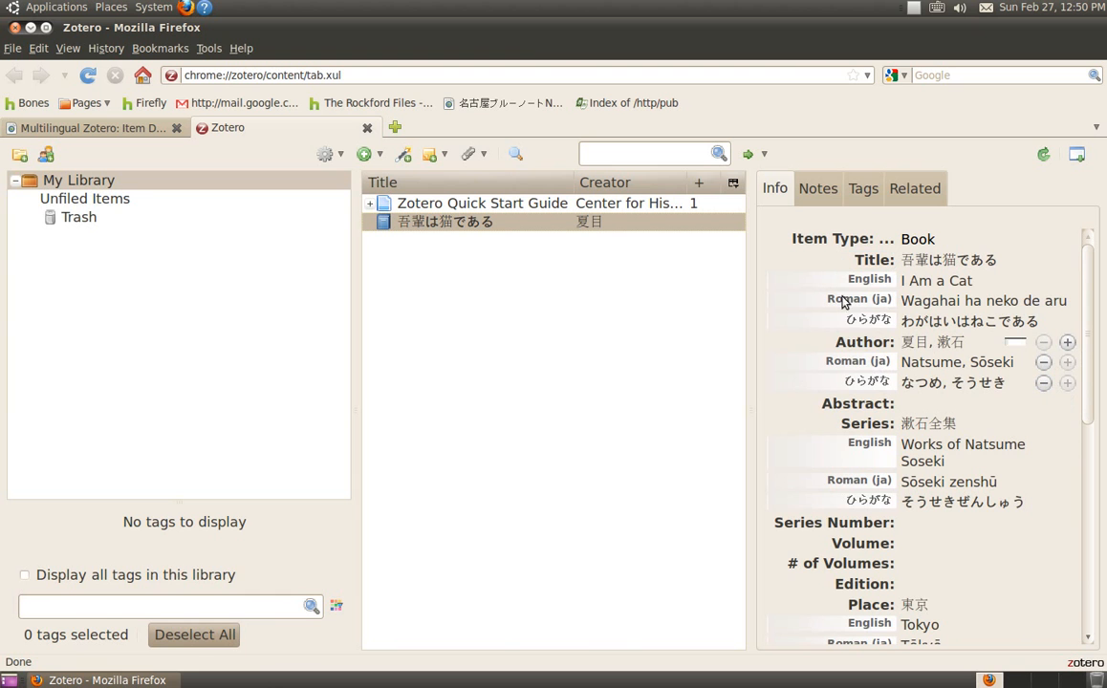
# Choose 日本語 as the language tag of the book's original title and of its original author entry
pyautogui.click(854, 348)
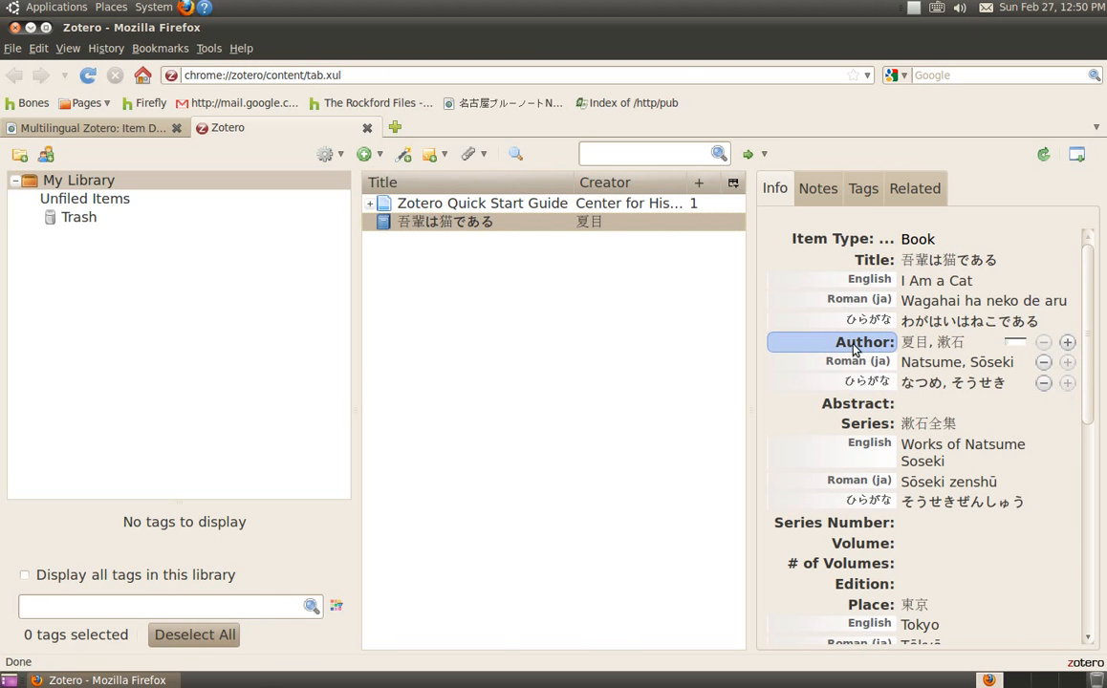
pyautogui.click(827, 265)
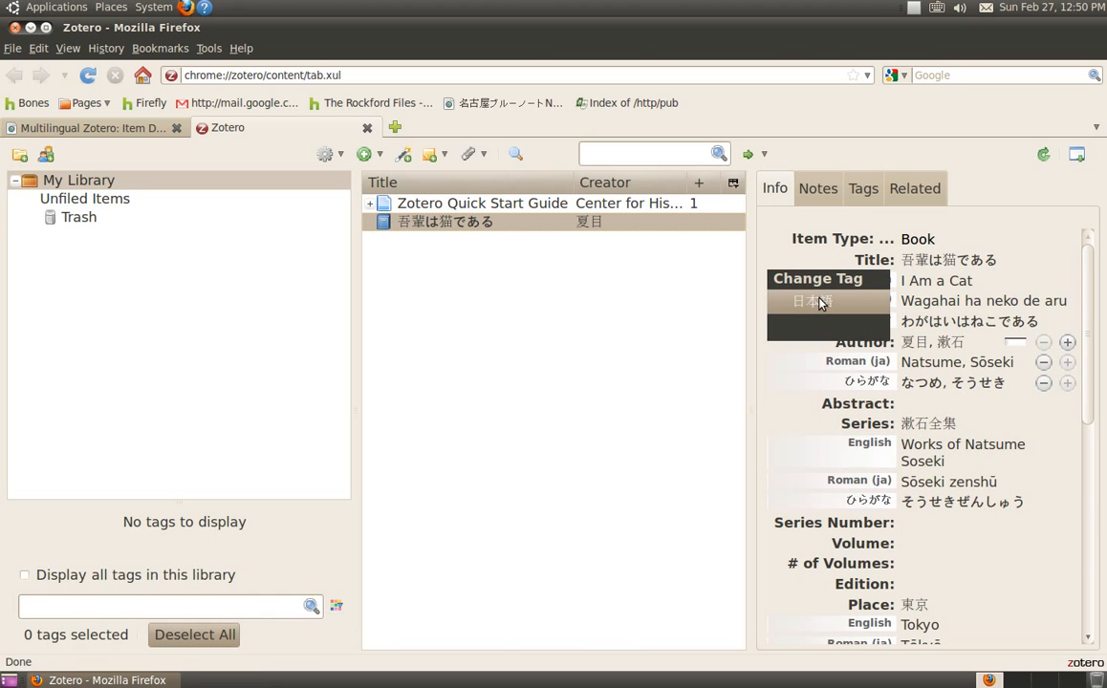
pyautogui.click(819, 302)
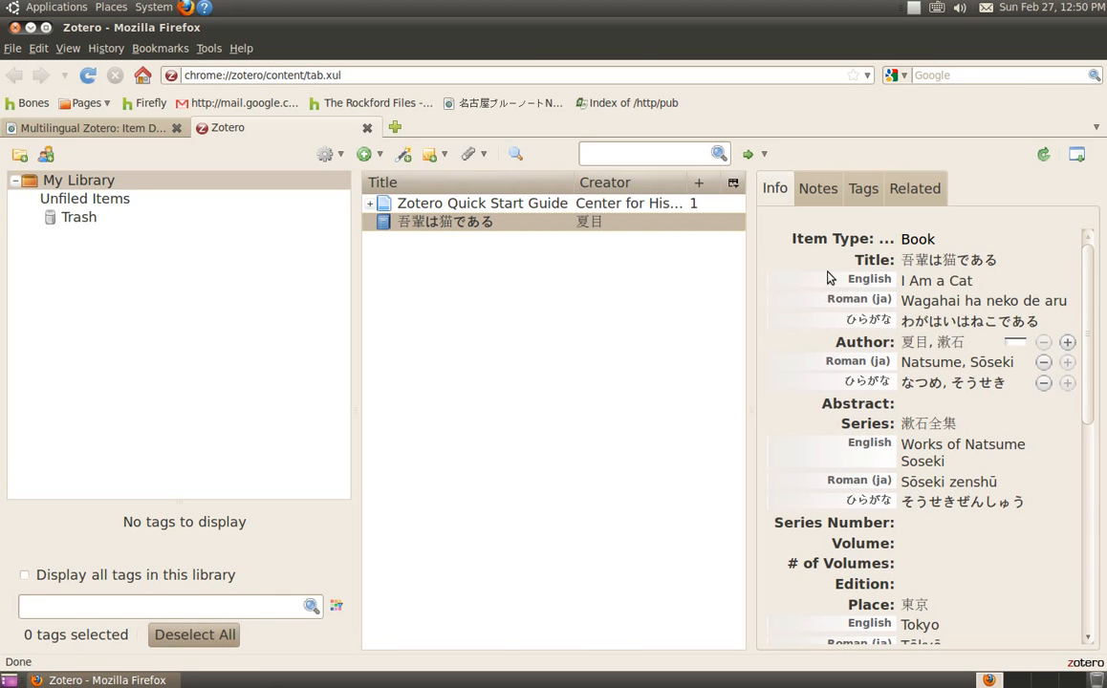
pyautogui.moveTo(832, 267)
pyautogui.click(854, 347)
pyautogui.moveTo(842, 492)
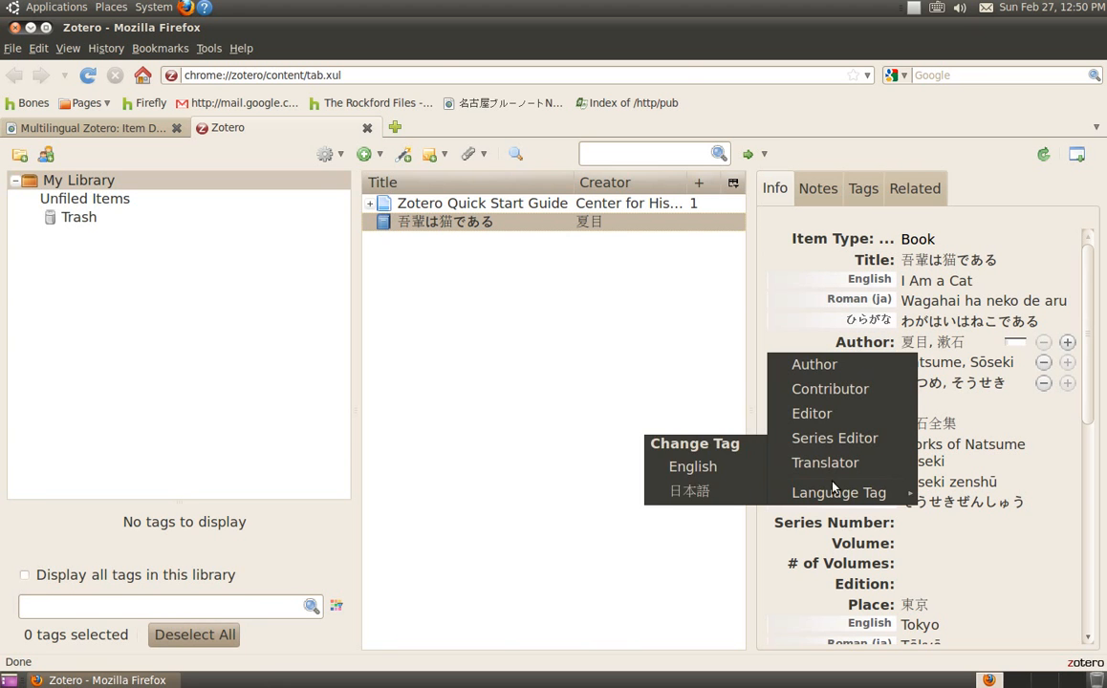
pyautogui.click(671, 494)
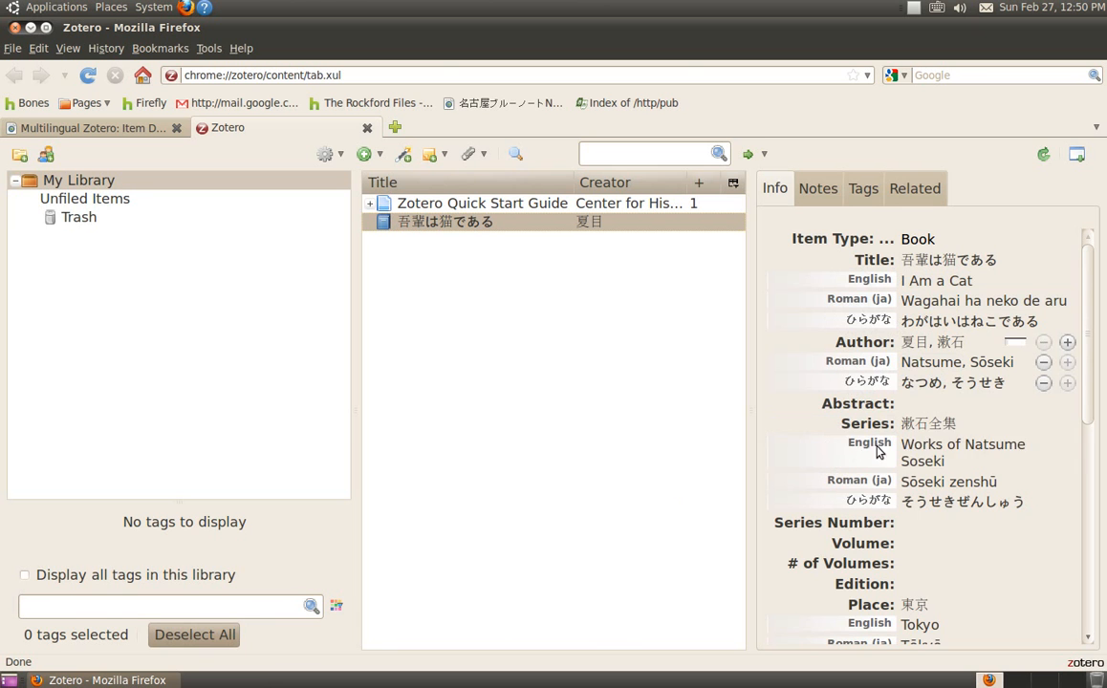
pyautogui.scroll(-1, 842, 455)
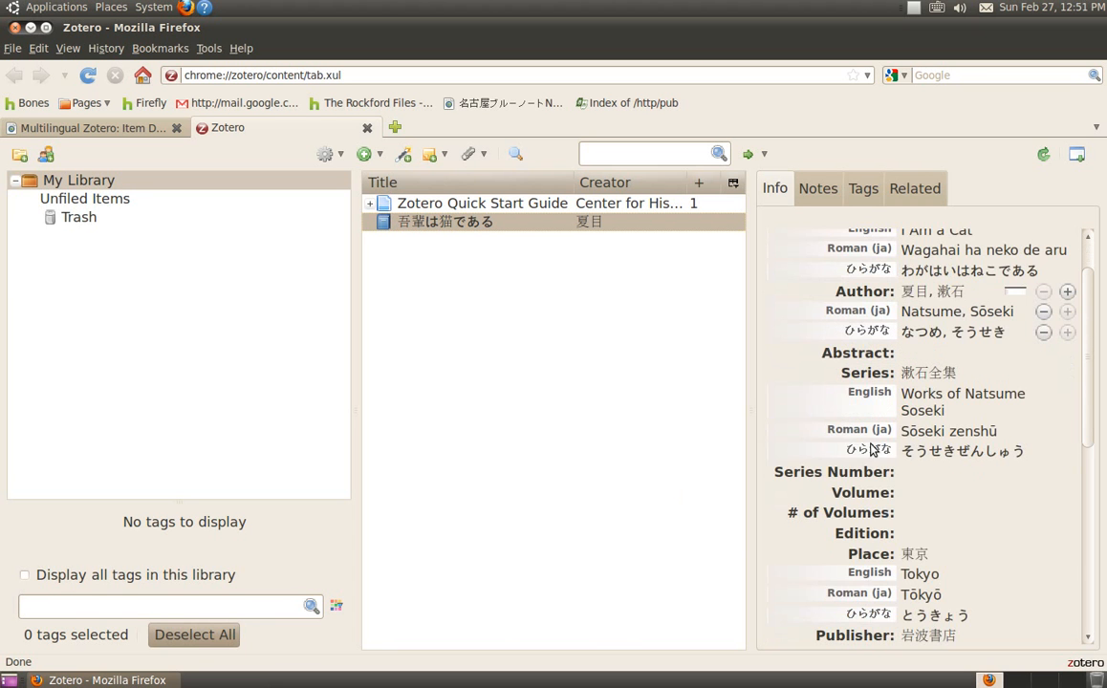
pyautogui.scroll(-3, 856, 473)
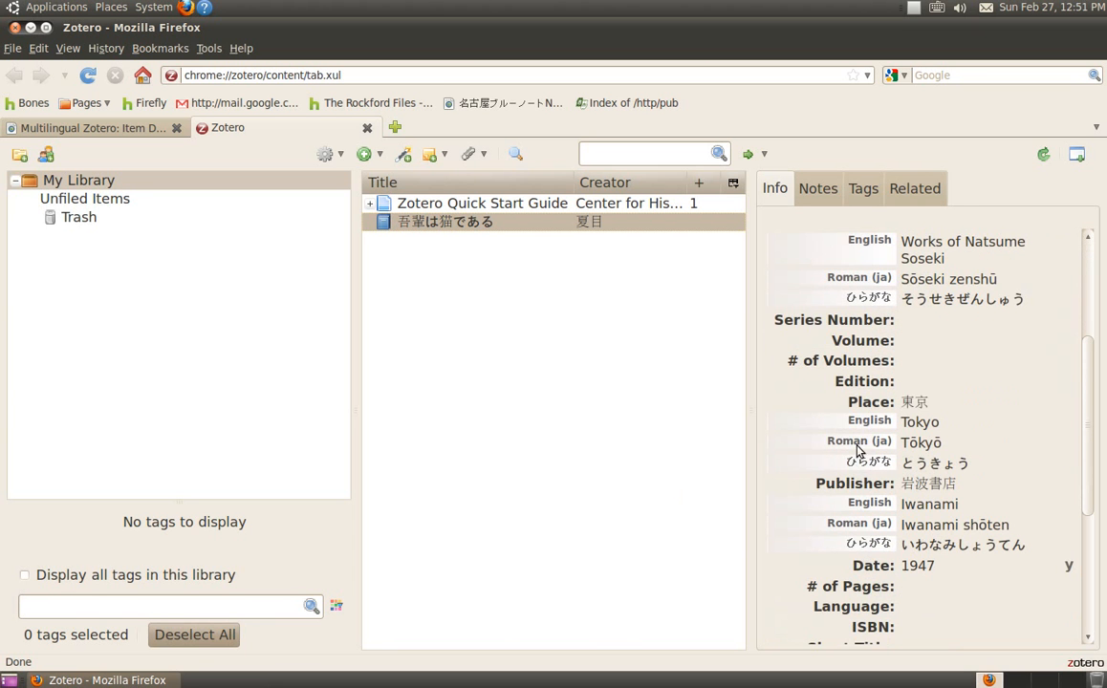
pyautogui.scroll(4, 842, 478)
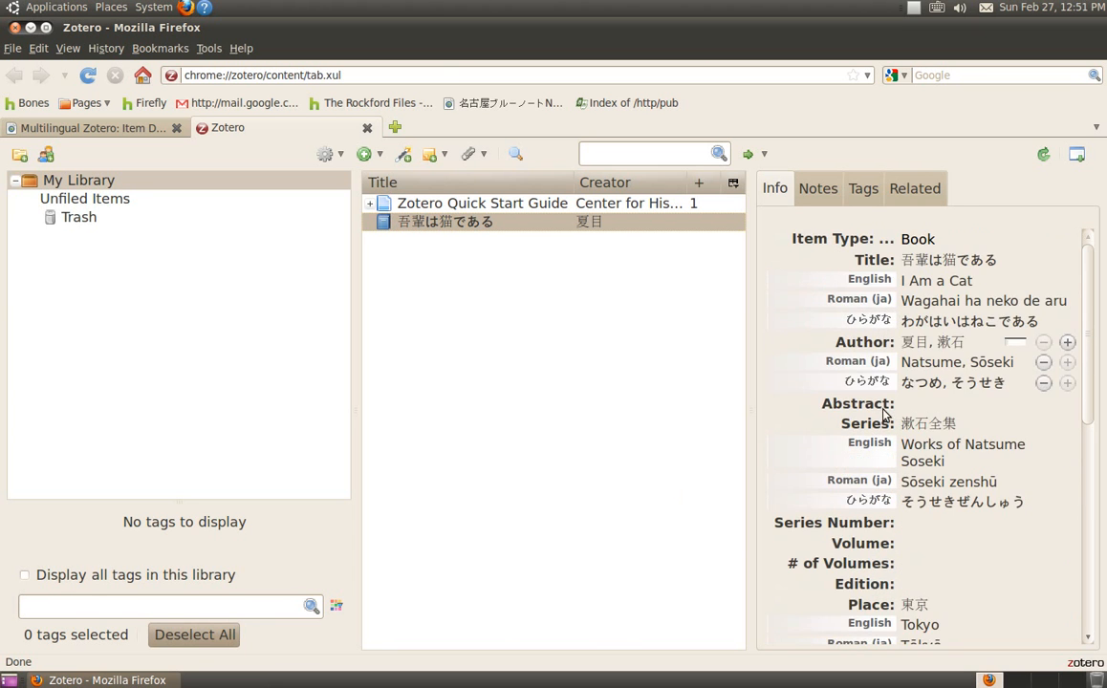